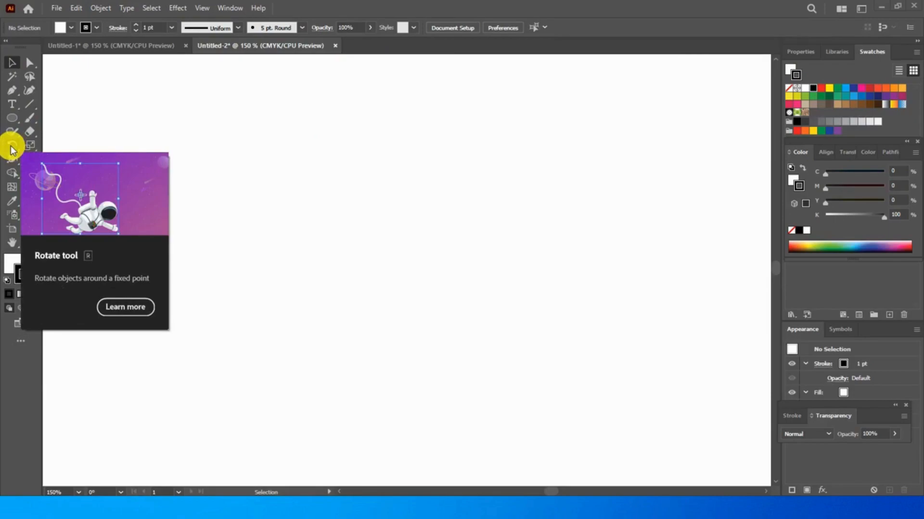
# Draw a tall, narrow ellipse about 27 × 110 pt in the upper part of the artboard
pyautogui.click(13, 121)
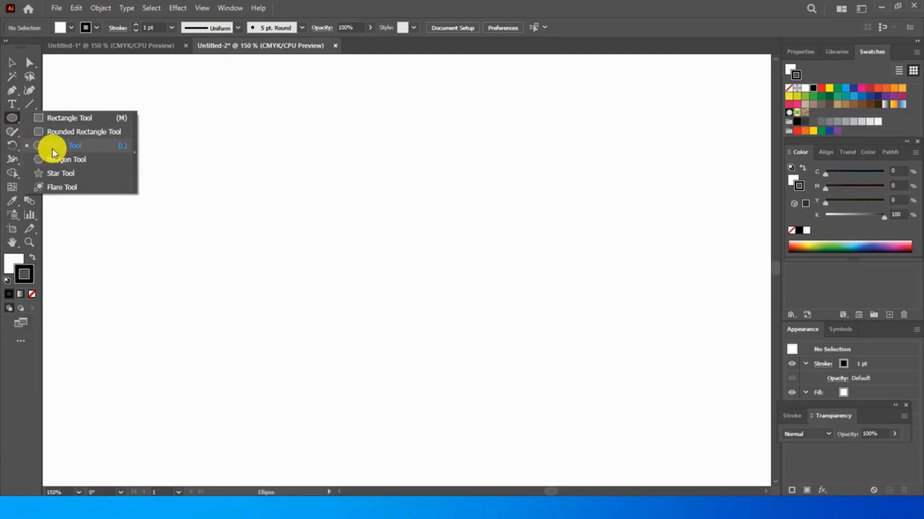
pyautogui.click(52, 147)
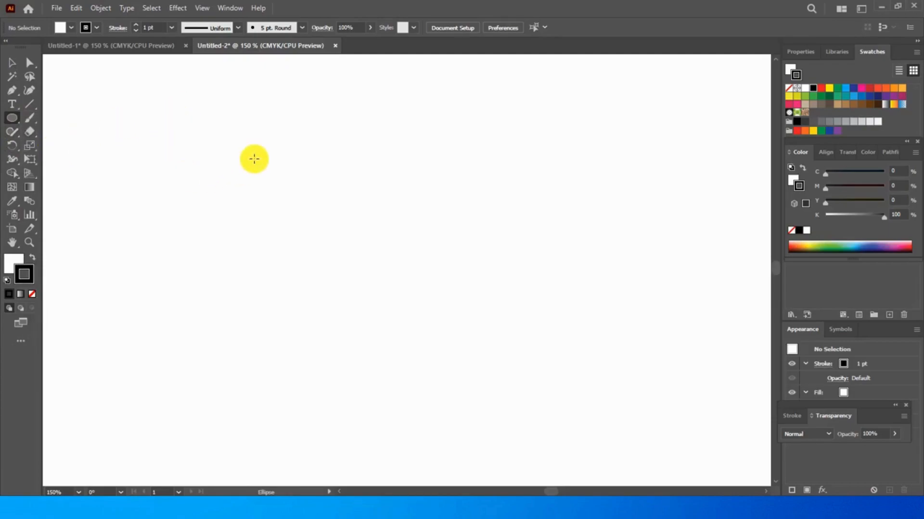
pyautogui.moveTo(295, 105); pyautogui.dragTo(325, 225)
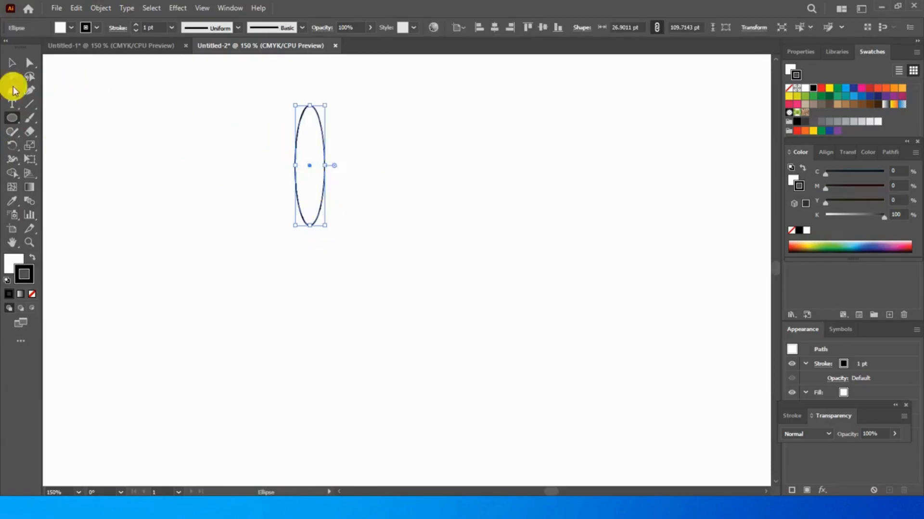
# Create a copy of the ellipse rotated -45° around its bottom anchor point
pyautogui.click(12, 146)
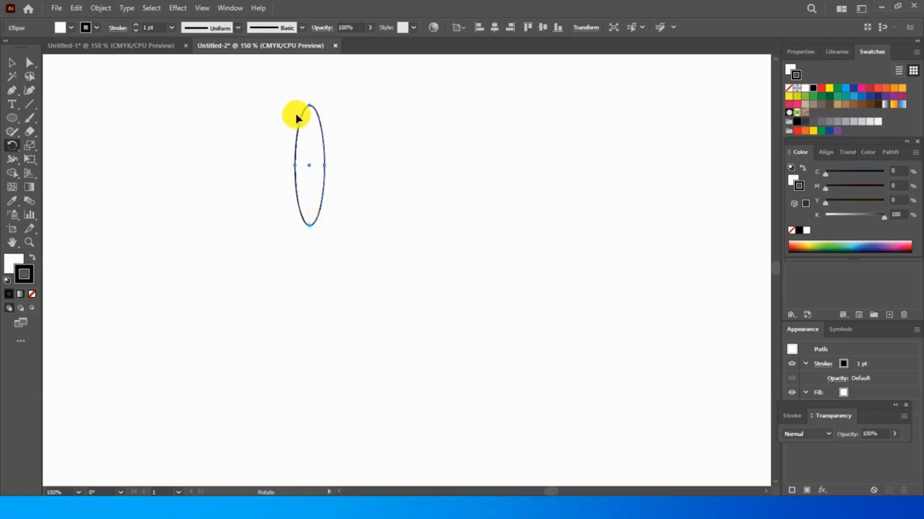
pyautogui.moveTo(314, 111); pyautogui.dragTo(344, 165)
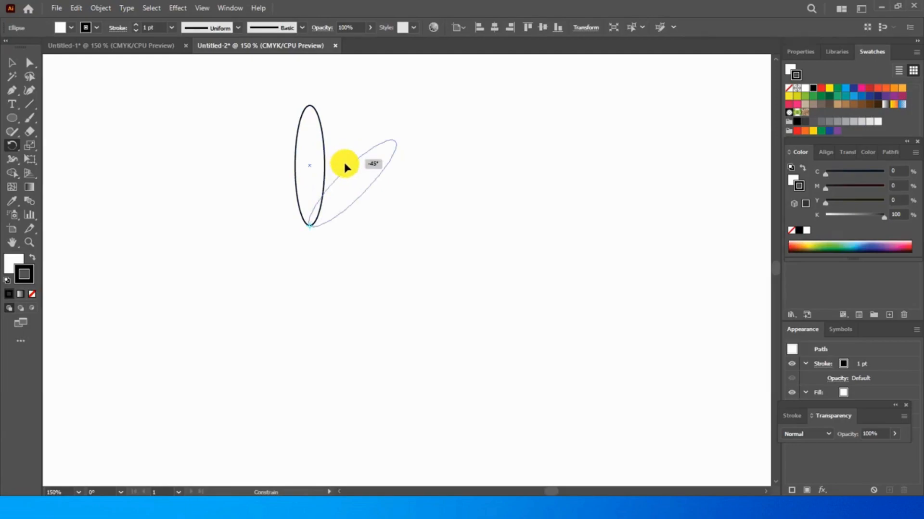
pyautogui.moveTo(345, 165); pyautogui.dragTo(324, 155)
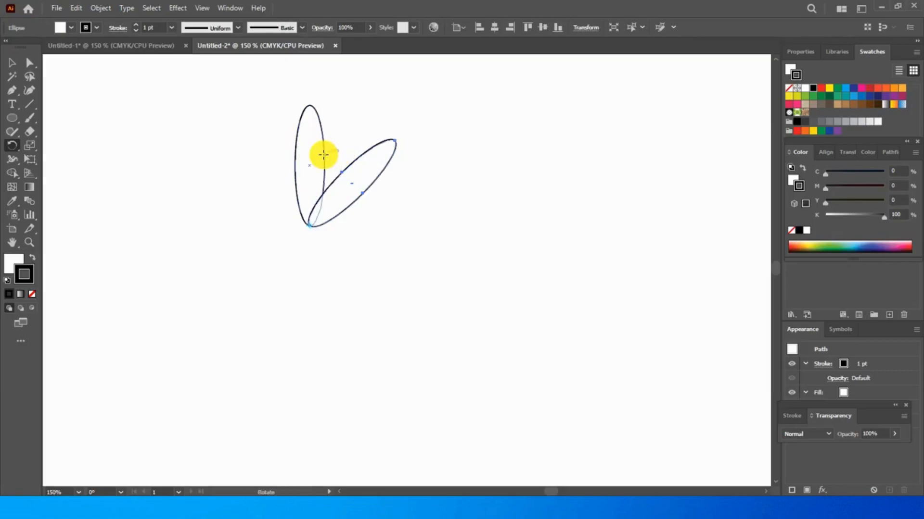
# Repeat the rotated-copy transformation until the ellipses form a full eight-petal flower
pyautogui.press('ctrl')
pyautogui.hotkey('ctrl', 'd')
pyautogui.hotkey('ctrl', 'd')
pyautogui.hotkey('ctrl', 'd')
pyautogui.hotkey('ctrl', 'd')
pyautogui.hotkey('ctrl', 'd')
pyautogui.hotkey('ctrl', 'd')
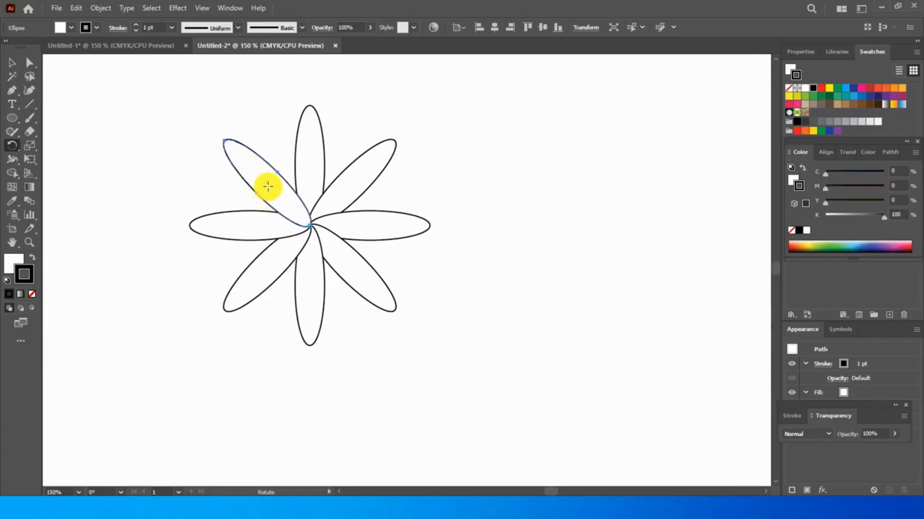
pyautogui.click(311, 225)
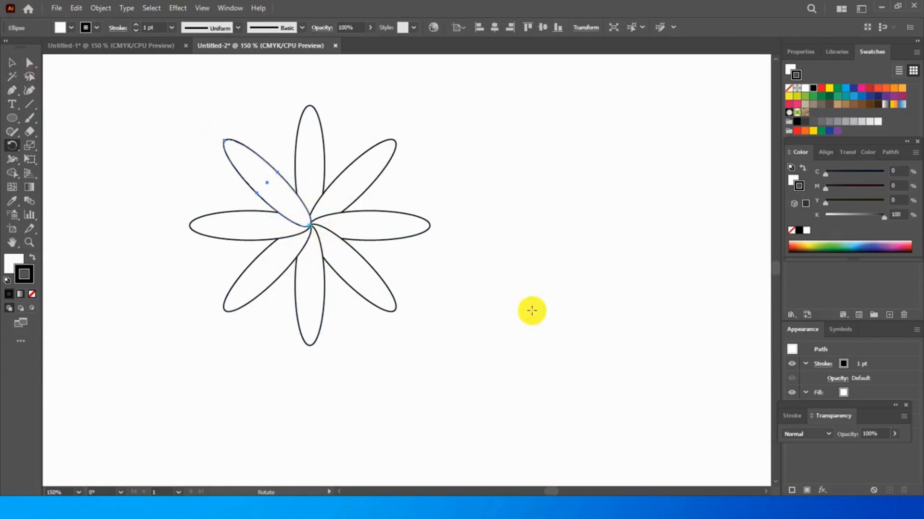
# Select all petals of the ellipse flower and delete them
pyautogui.press('v')
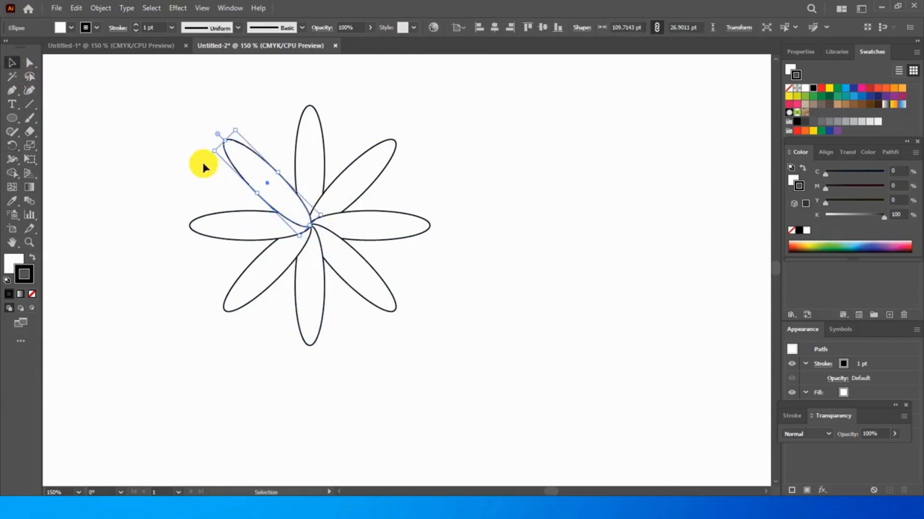
pyautogui.moveTo(154, 87); pyautogui.dragTo(460, 356)
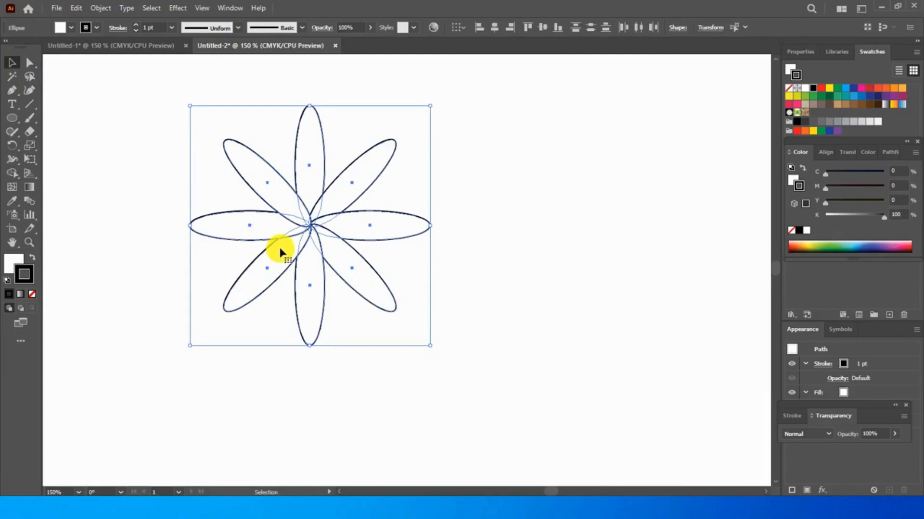
pyautogui.press('Delete')
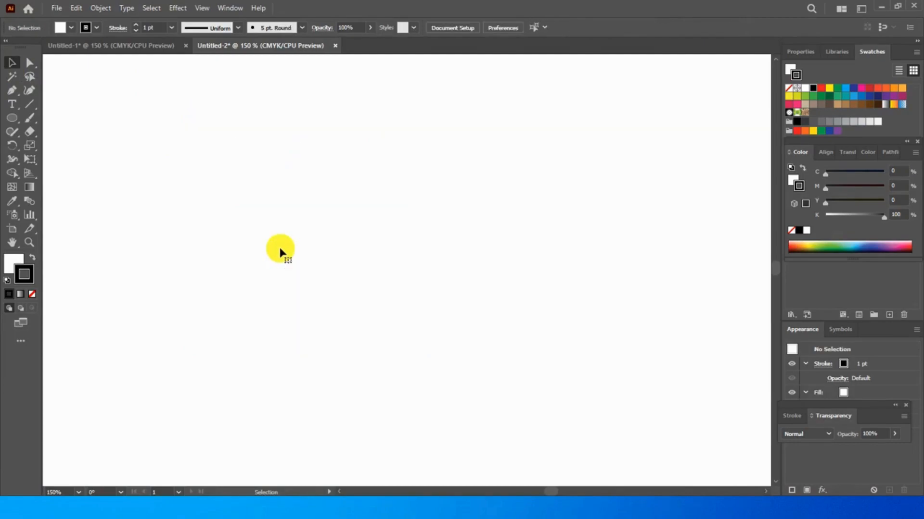
# Draw a smaller upright ellipse about 18 × 74 pt on the empty artboard
pyautogui.click(13, 123)
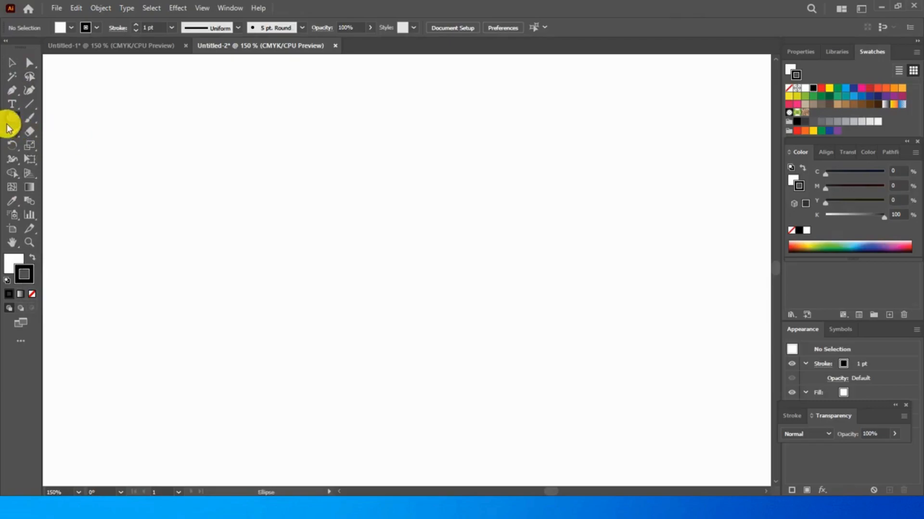
pyautogui.click(12, 121)
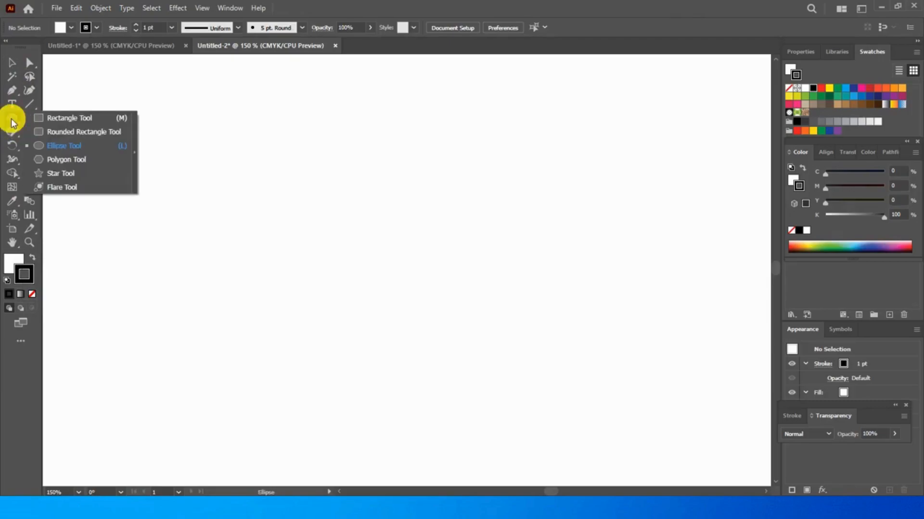
pyautogui.click(39, 147)
pyautogui.moveTo(310, 155); pyautogui.dragTo(330, 235)
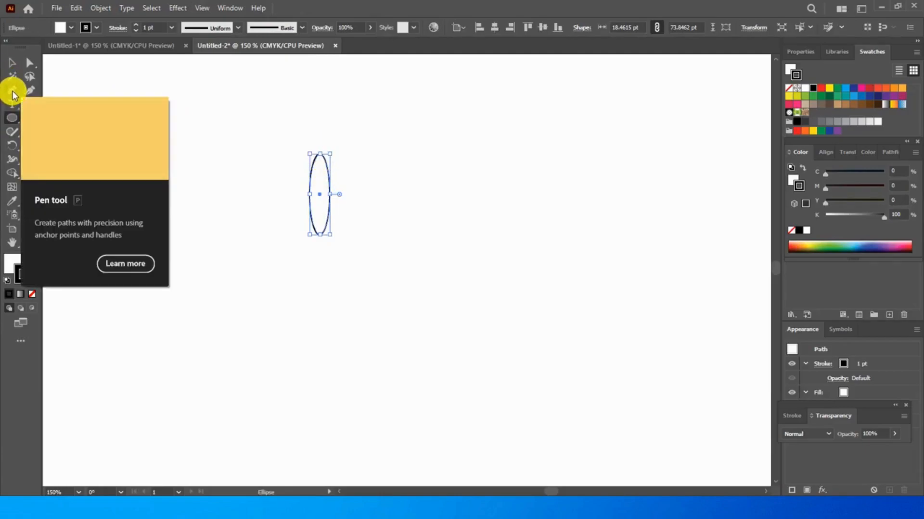
# Convert the ellipse's top and bottom anchor points to sharp corners to form a pointed petal
pyautogui.click(13, 93)
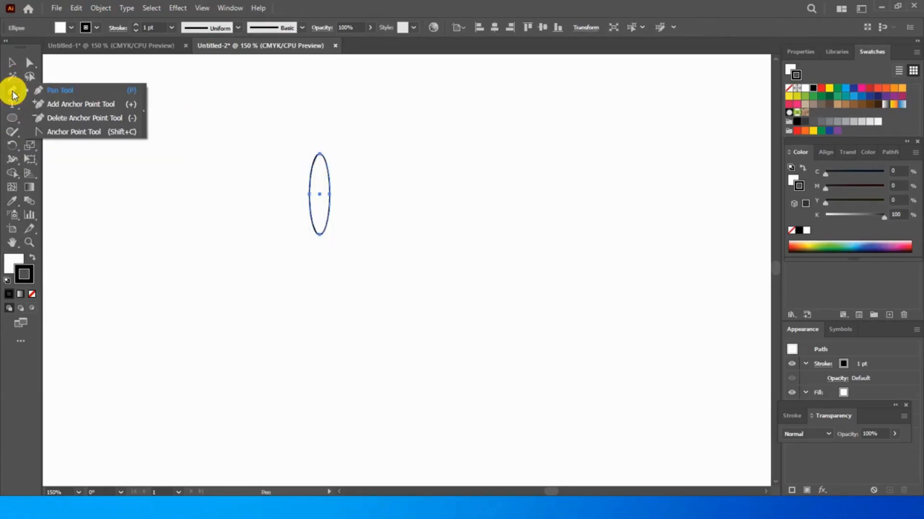
pyautogui.click(48, 132)
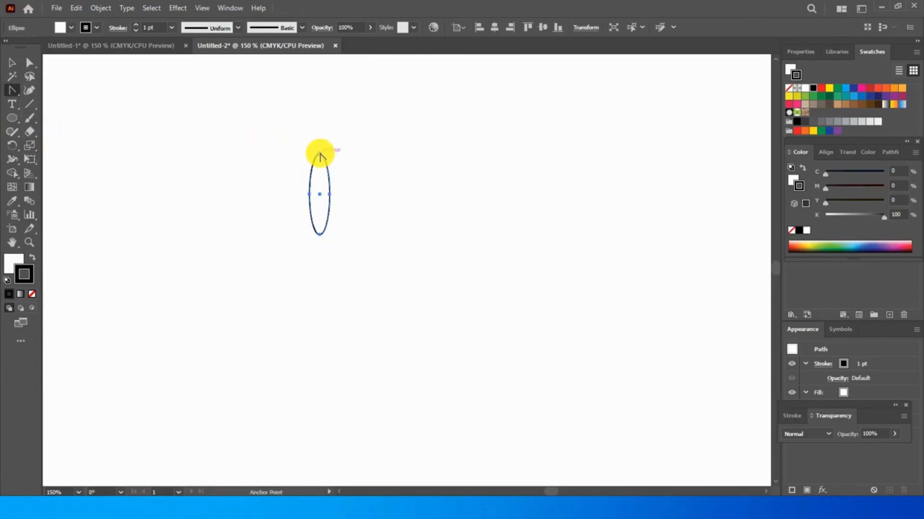
pyautogui.click(320, 155)
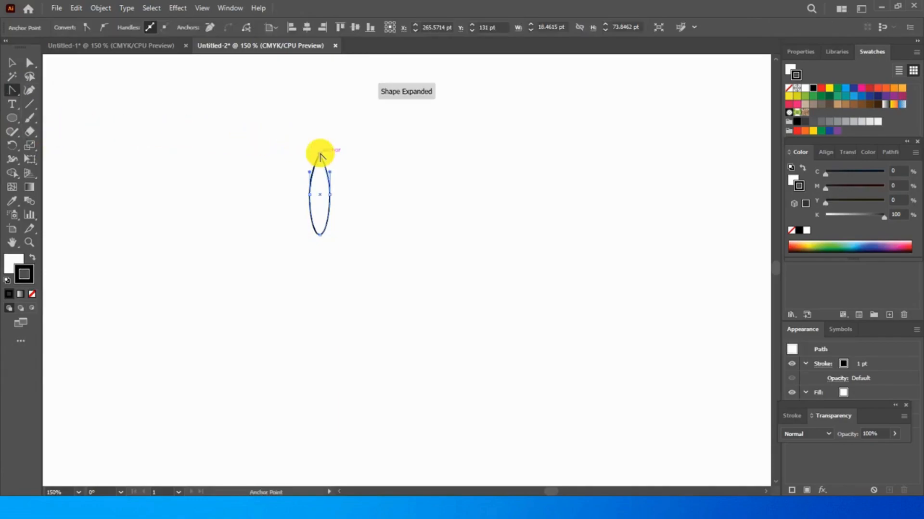
pyautogui.click(320, 235)
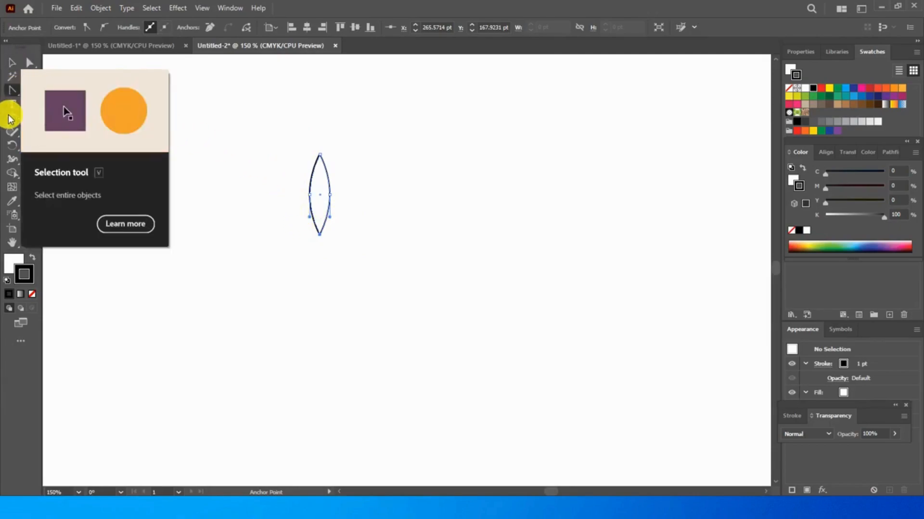
pyautogui.click(12, 145)
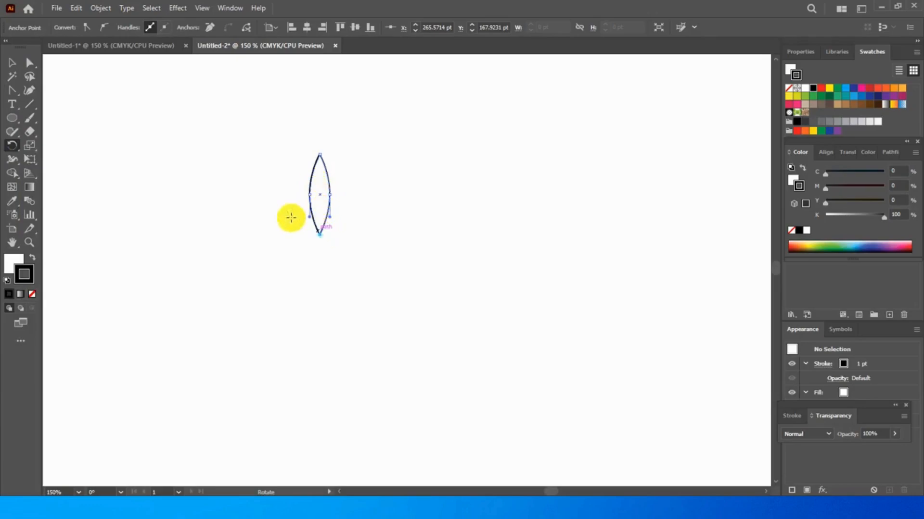
pyautogui.click(14, 65)
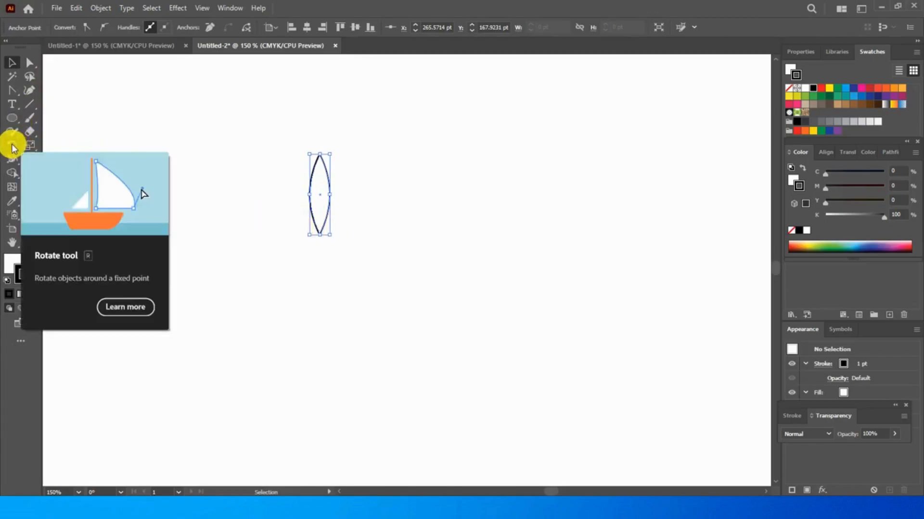
pyautogui.click(12, 146)
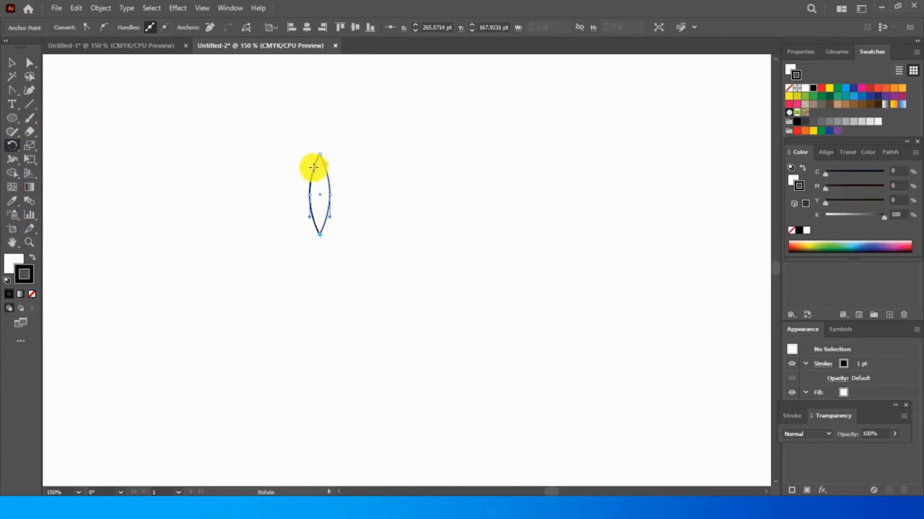
pyautogui.moveTo(321, 165); pyautogui.dragTo(343, 183)
# Move the pointed petal slightly to the right and create a copy rotated -45° around its bottom tip
pyautogui.click(12, 65)
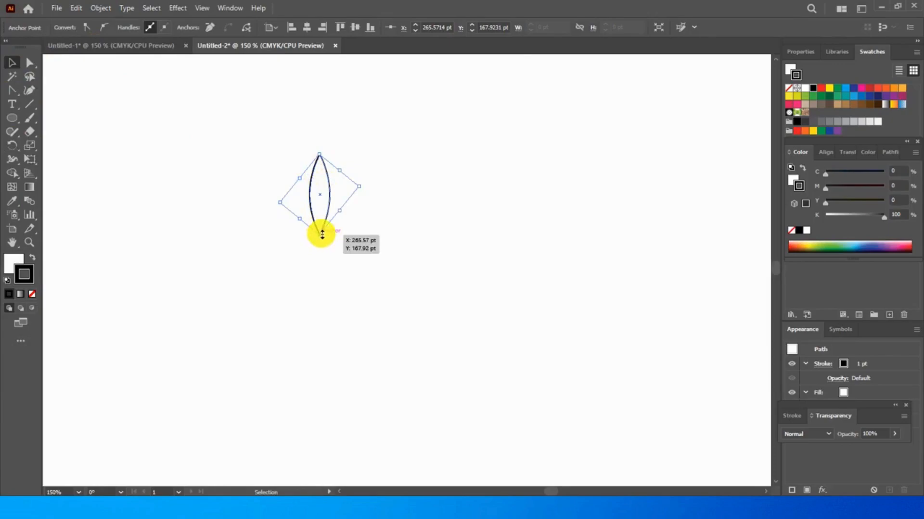
pyautogui.moveTo(323, 160); pyautogui.dragTo(338, 168)
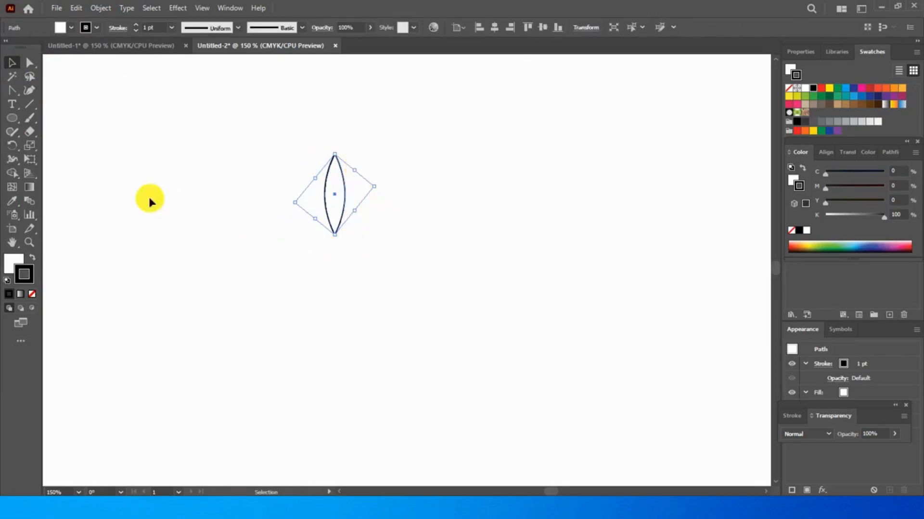
pyautogui.click(12, 145)
pyautogui.moveTo(334, 218); pyautogui.dragTo(336, 226)
pyautogui.click(334, 234)
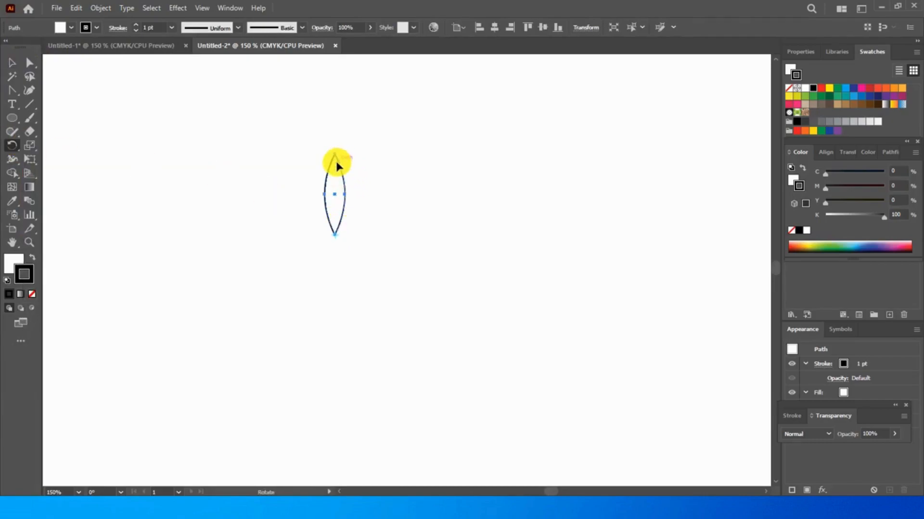
pyautogui.moveTo(344, 166); pyautogui.dragTo(371, 197)
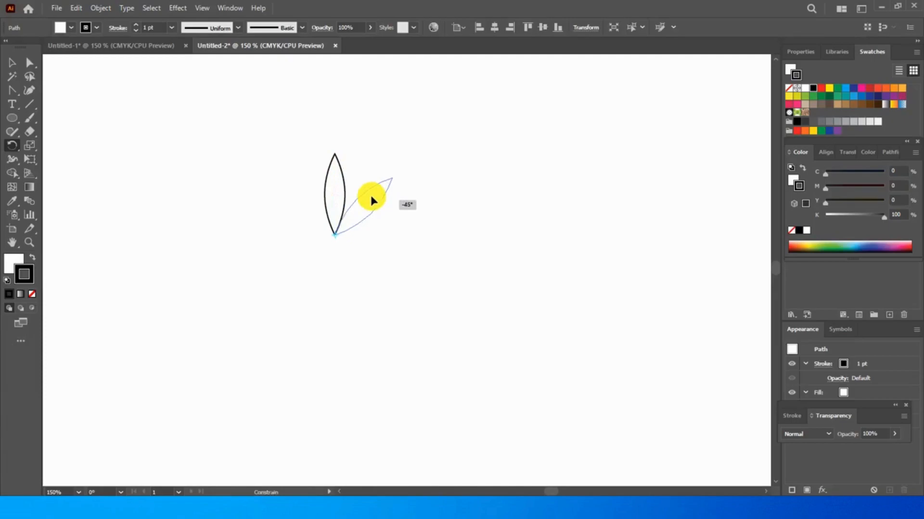
pyautogui.moveTo(372, 200); pyautogui.dragTo(368, 196)
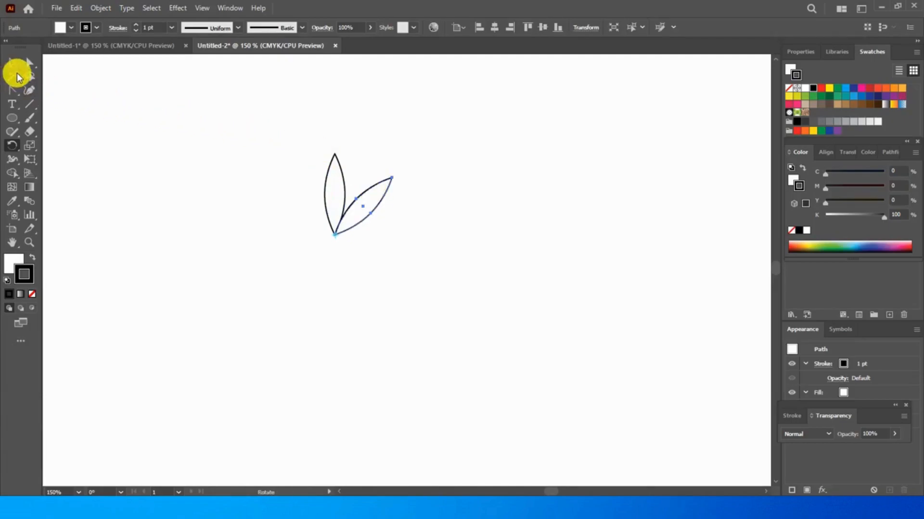
# Repeat the last rotated copy until the pointed petals complete an eight-petal flower
pyautogui.hotkey('ctrl', 'd')
pyautogui.hotkey('ctrl', 'd')
pyautogui.hotkey('ctrl', 'd')
pyautogui.hotkey('ctrl', 'd')
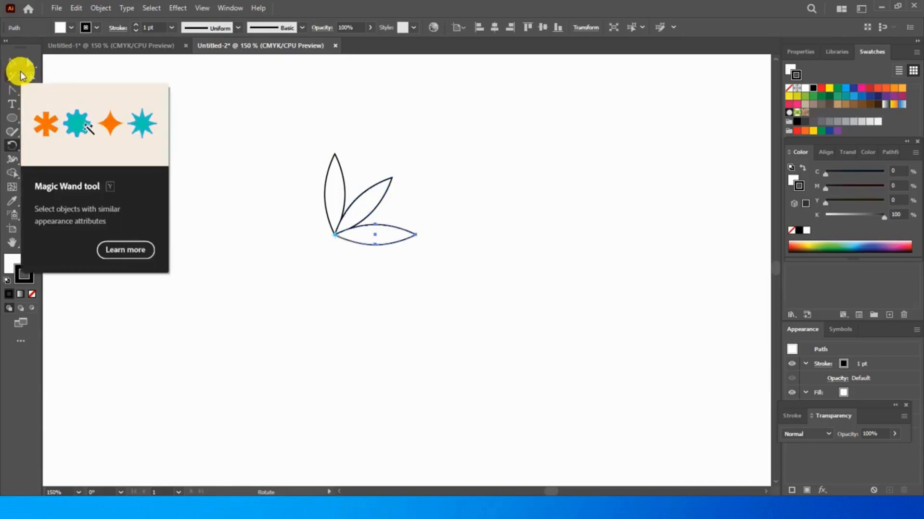
pyautogui.hotkey('ctrl', 'd')
pyautogui.hotkey('ctrl', 'd')
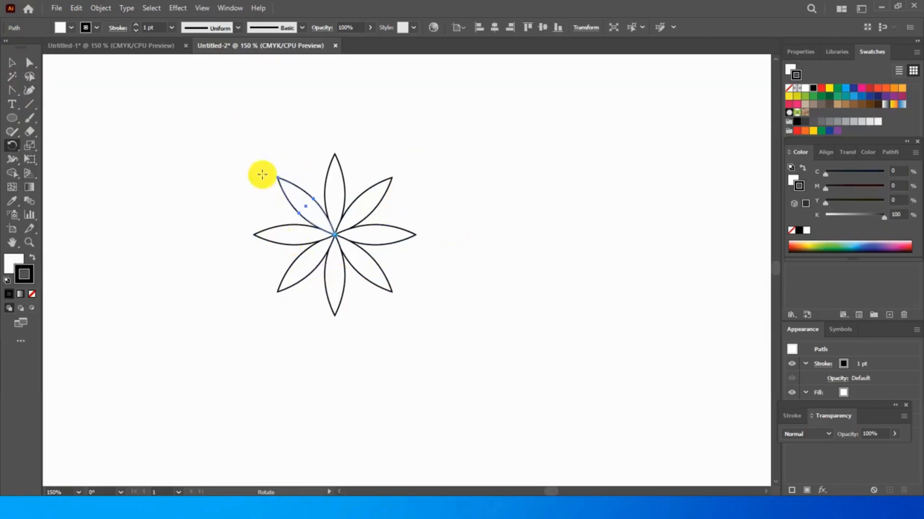
# Group all eight pointed petals and scale the flower down proportionally to about one fifth of its size
pyautogui.click(11, 63)
pyautogui.moveTo(234, 136); pyautogui.dragTo(460, 332)
pyautogui.rightClick(334, 187)
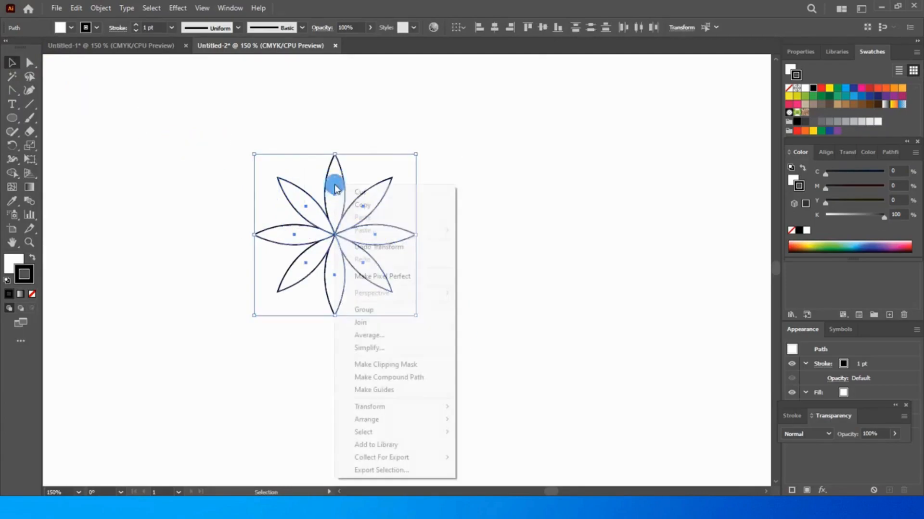
pyautogui.click(370, 310)
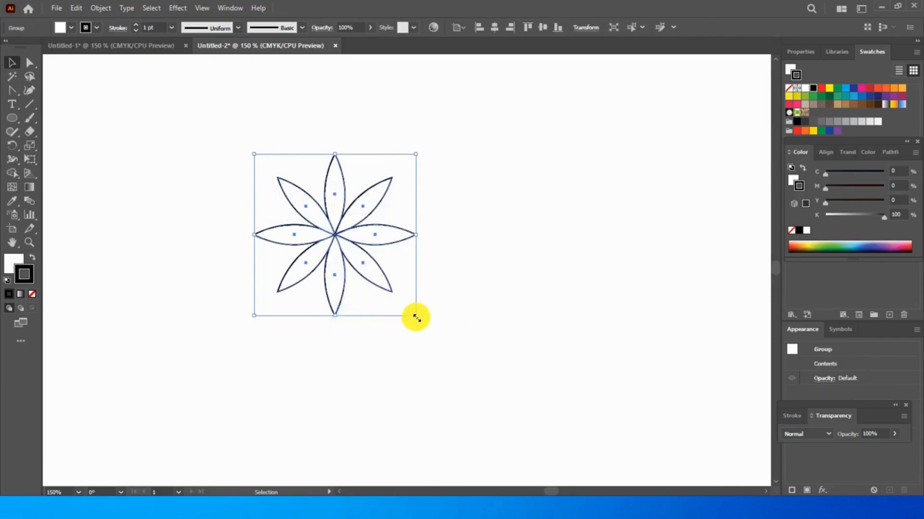
pyautogui.moveTo(416, 317); pyautogui.dragTo(287, 201)
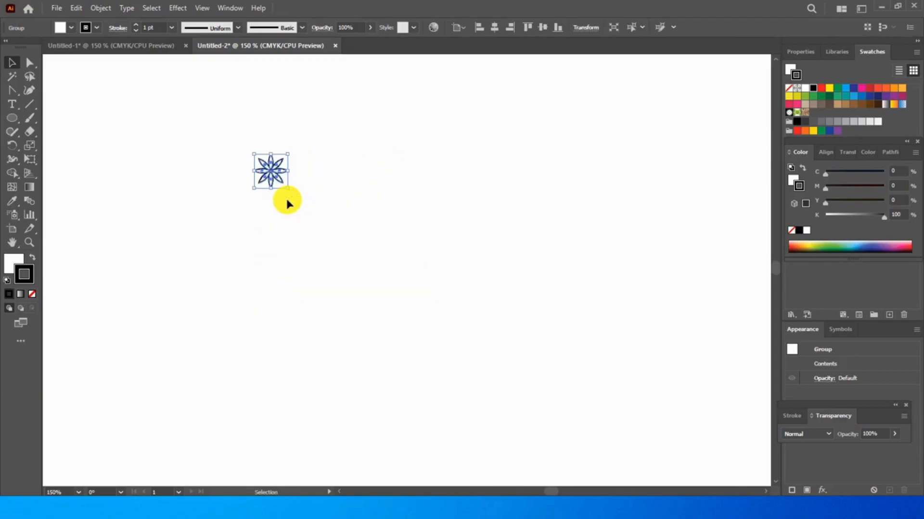
pyautogui.click(281, 202)
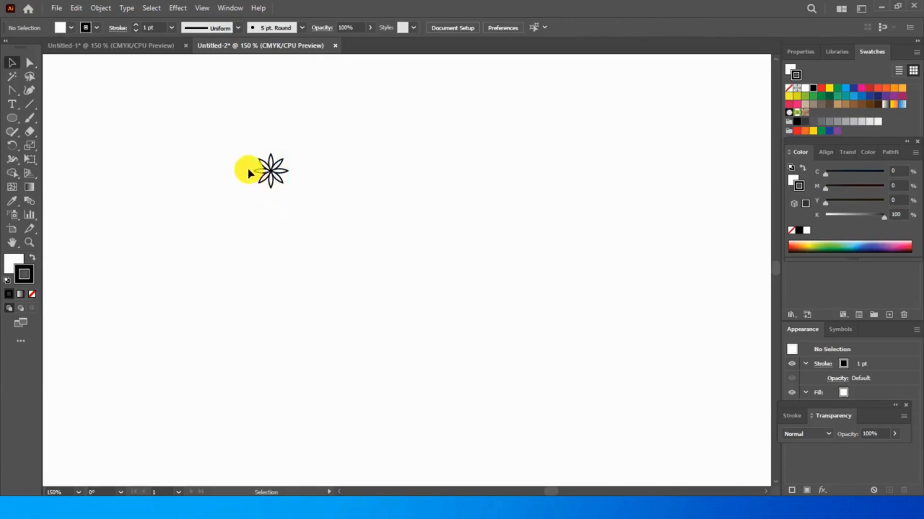
# Create a copy of the small flower group rotated 12° around a centre point just below it
pyautogui.moveTo(241, 139); pyautogui.dragTo(301, 208)
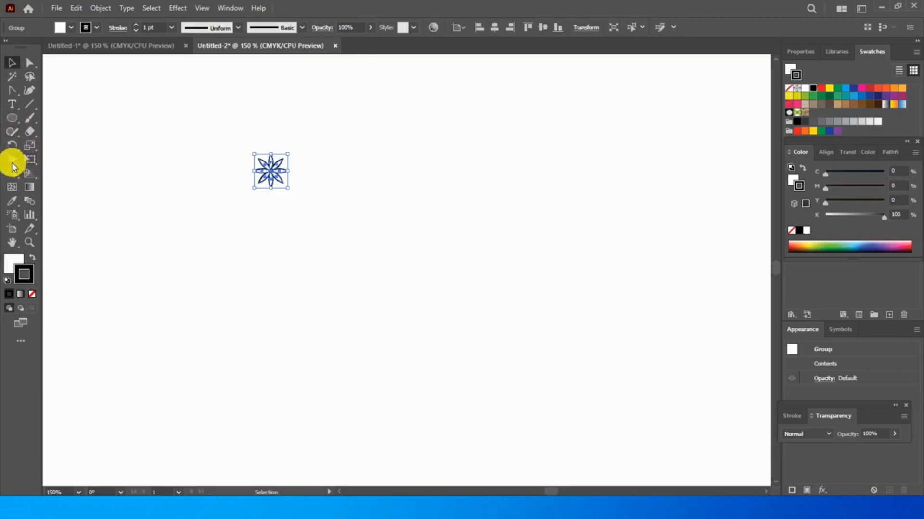
pyautogui.click(12, 146)
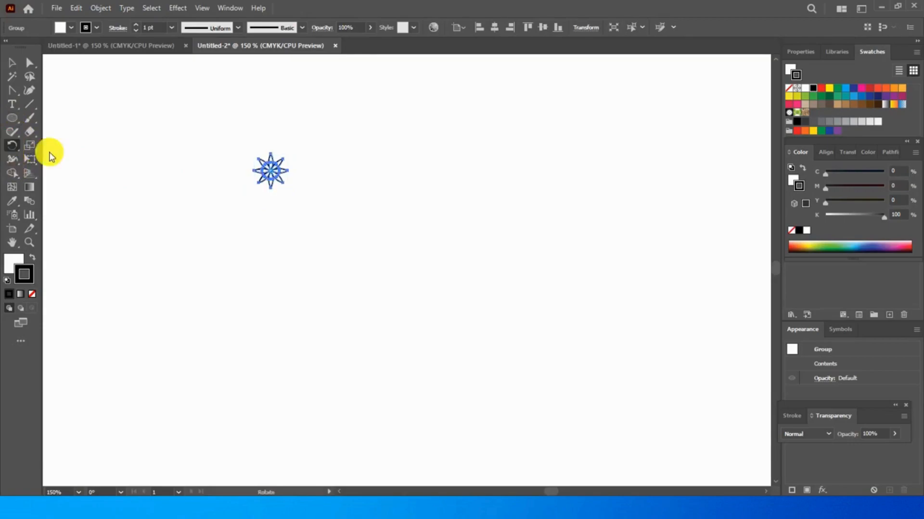
pyautogui.keyDown('alt'); pyautogui.click(268, 237); pyautogui.keyUp('alt')
pyautogui.keyDown('alt'); pyautogui.click(268, 237); pyautogui.keyUp('alt')
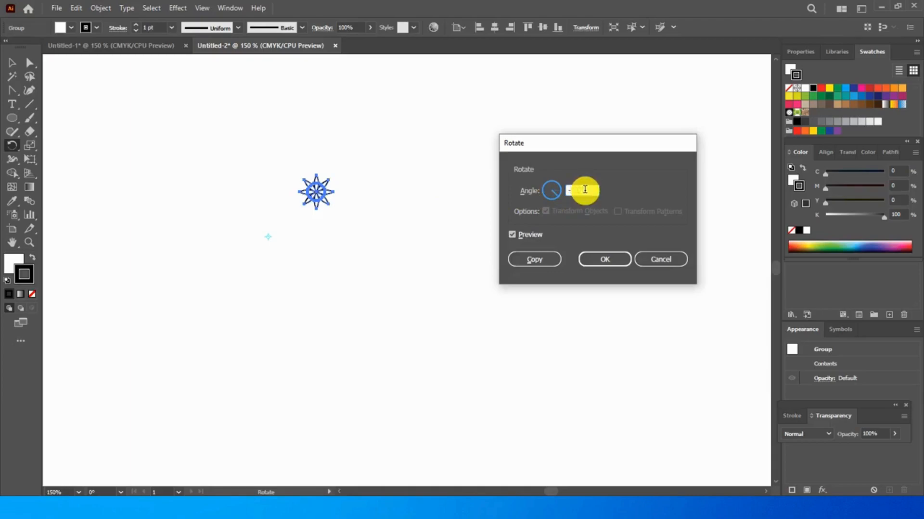
pyautogui.press('BackSpace')
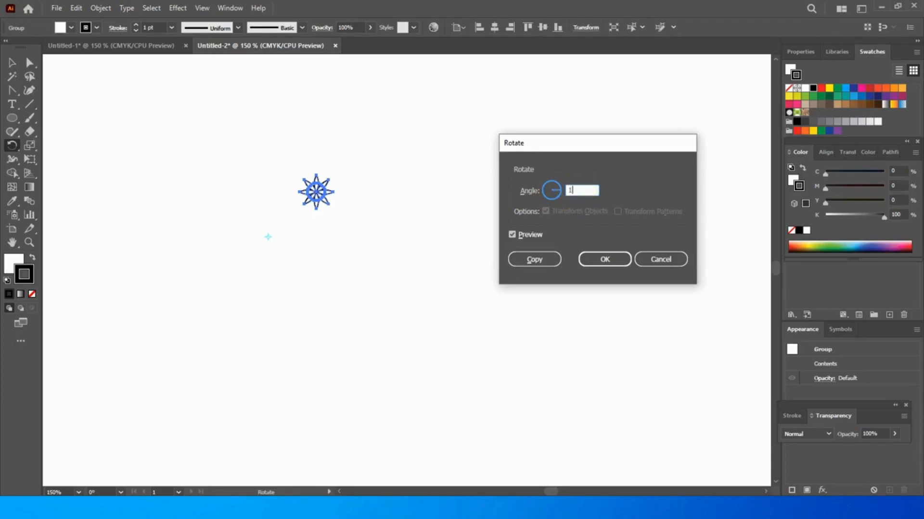
pyautogui.click(528, 264)
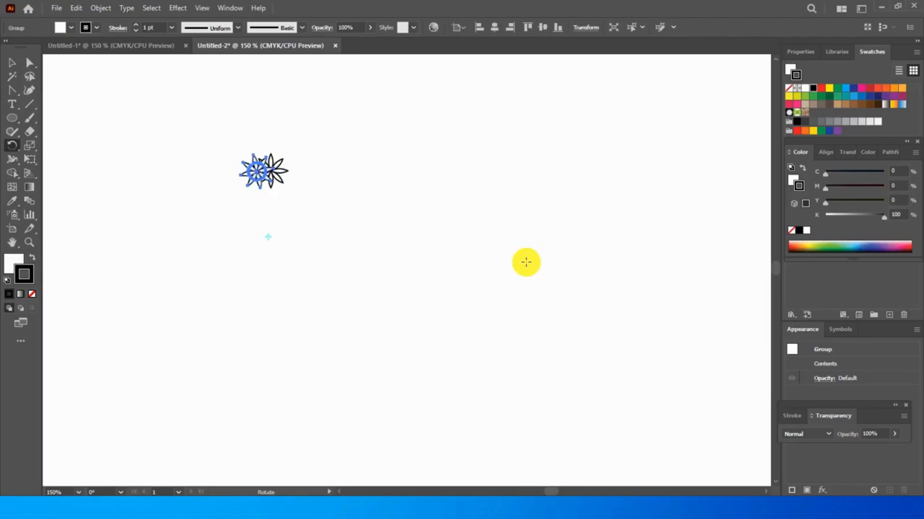
# Repeat the 12° rotated copy until the small flowers form a complete circular ring
pyautogui.press('v')
pyautogui.hotkey('ctrl', 'd')
pyautogui.hotkey('ctrl', 'd')
pyautogui.hotkey('ctrl', 'd')
pyautogui.hotkey('ctrl', 'd')
pyautogui.hotkey('ctrl', 'd')
pyautogui.hotkey('ctrl', 'd')
pyautogui.hotkey('ctrl', 'd')
pyautogui.hotkey('ctrl', 'd')
pyautogui.hotkey('ctrl', 'd')
pyautogui.hotkey('ctrl', 'd')
pyautogui.hotkey('ctrl', 'd')
pyautogui.hotkey('ctrl', 'd')
pyautogui.hotkey('ctrl', 'd')
pyautogui.hotkey('ctrl', 'd')
pyautogui.hotkey('ctrl', 'd')
pyautogui.hotkey('ctrl', 'd')
pyautogui.hotkey('ctrl', 'd')
pyautogui.hotkey('ctrl', 'd')
pyautogui.hotkey('ctrl', 'd')
pyautogui.hotkey('ctrl', 'd')
pyautogui.hotkey('ctrl', 'd')
pyautogui.hotkey('ctrl', 'd')
pyautogui.hotkey('ctrl', 'd')
pyautogui.hotkey('ctrl', 'd')
pyautogui.hotkey('ctrl', 'd')
pyautogui.hotkey('ctrl', 'd')
pyautogui.hotkey('ctrl', 'd')
pyautogui.hotkey('ctrl', 'd')
pyautogui.hotkey('ctrl', 'd')
pyautogui.hotkey('ctrl', 'd')
pyautogui.hotkey('ctrl', 'd')
pyautogui.press('r')
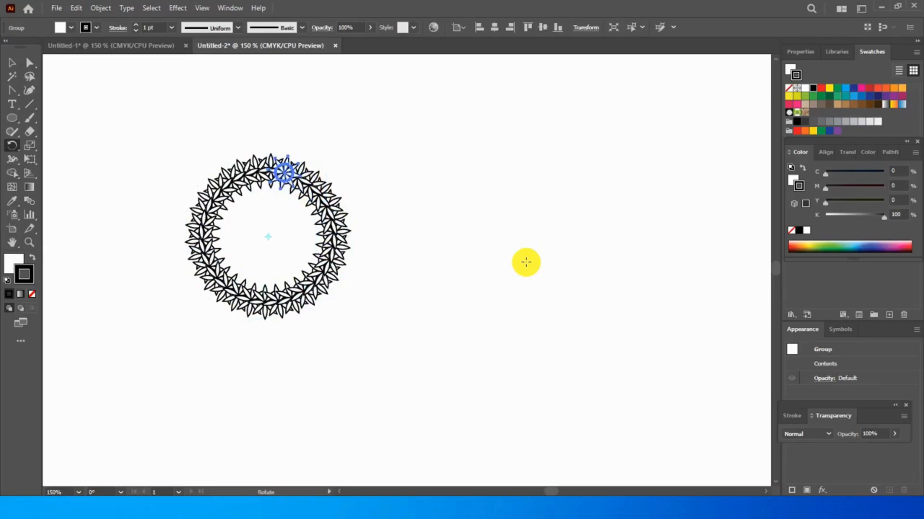
# Select the whole ring of flowers and expand its fill and stroke
pyautogui.click(13, 63)
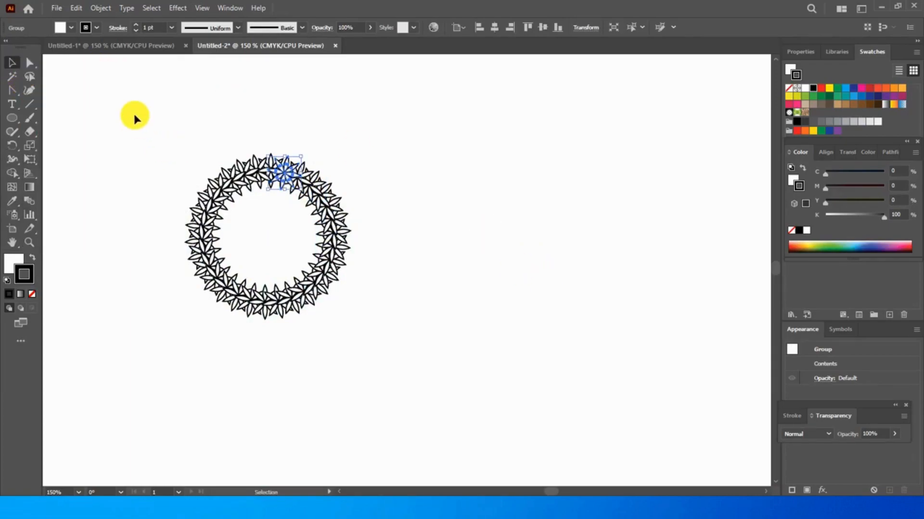
pyautogui.click(384, 188)
pyautogui.moveTo(111, 87); pyautogui.dragTo(423, 385)
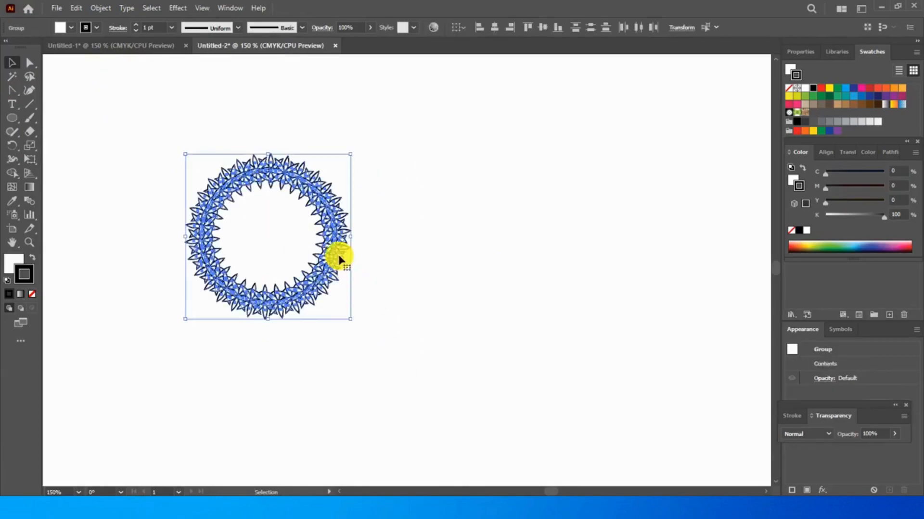
pyautogui.click(177, 112)
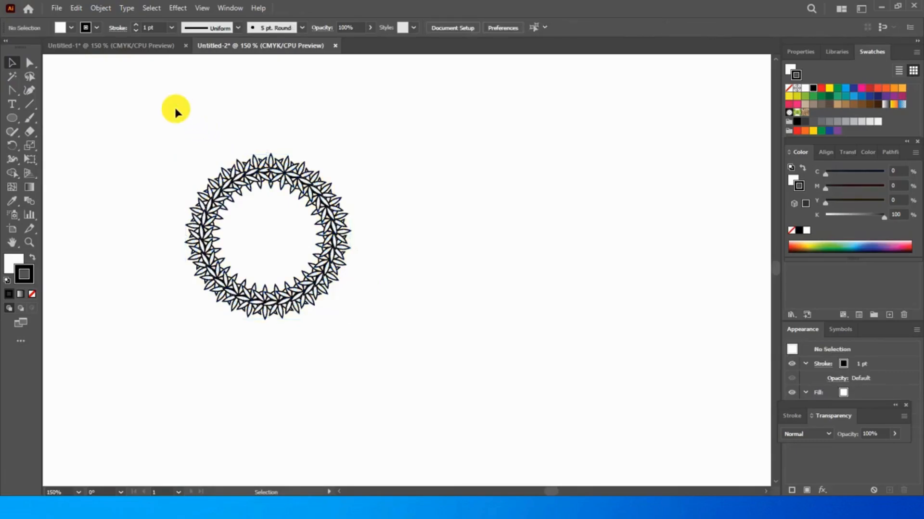
pyautogui.moveTo(138, 111); pyautogui.dragTo(424, 384)
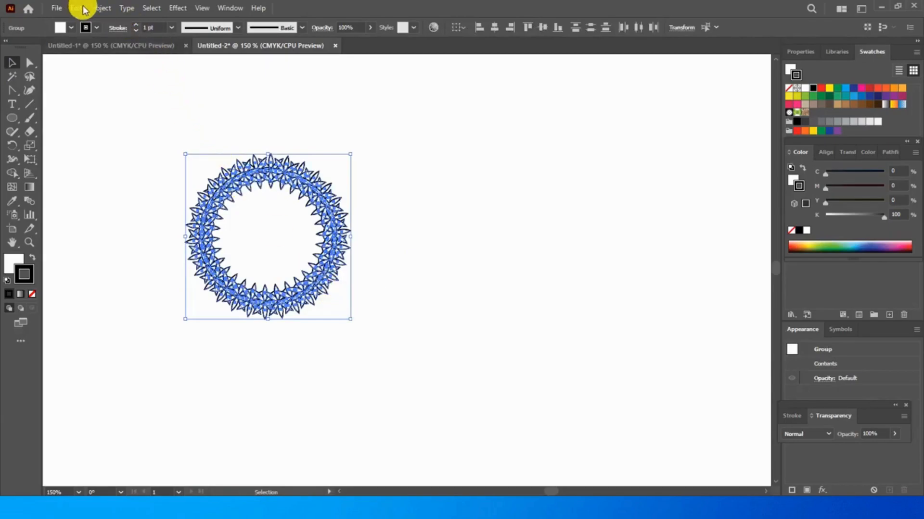
pyautogui.click(99, 8)
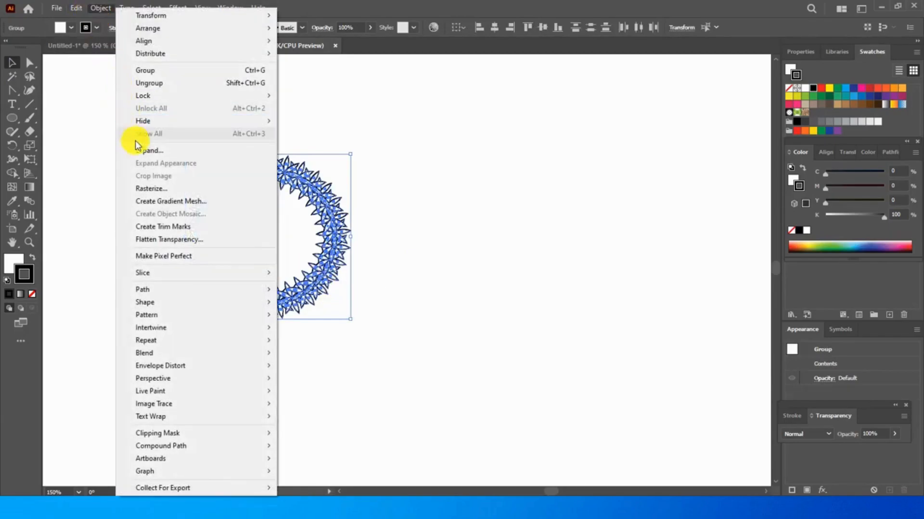
pyautogui.click(139, 152)
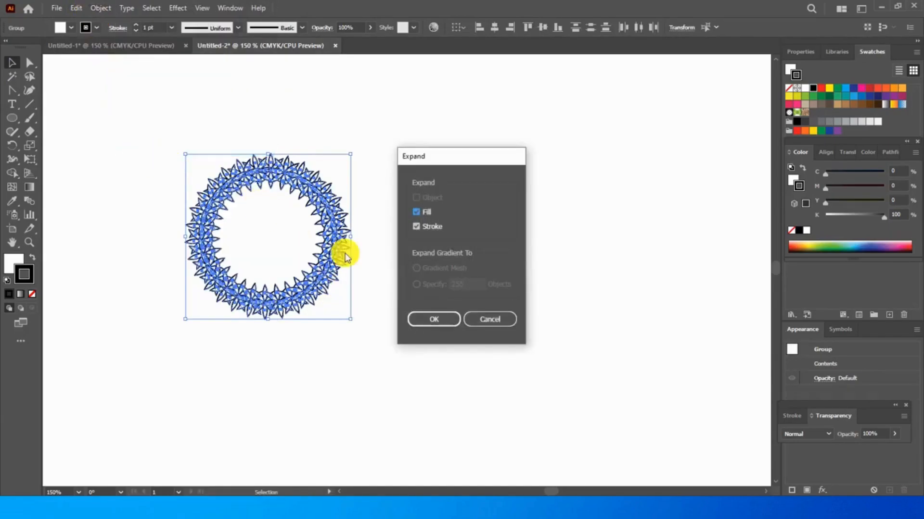
pyautogui.click(432, 320)
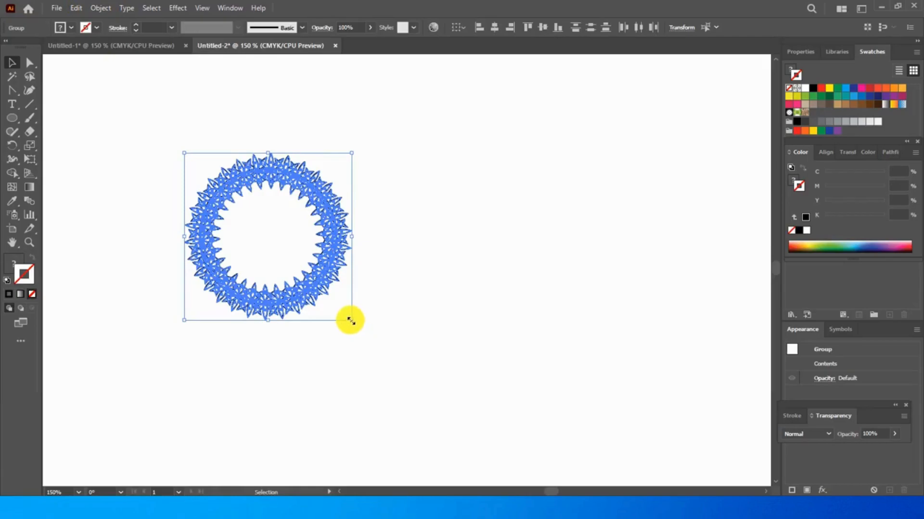
# Scale the expanded flower ring proportionally, leaving it slightly smaller than its original size
pyautogui.moveTo(351, 321); pyautogui.dragTo(429, 345)
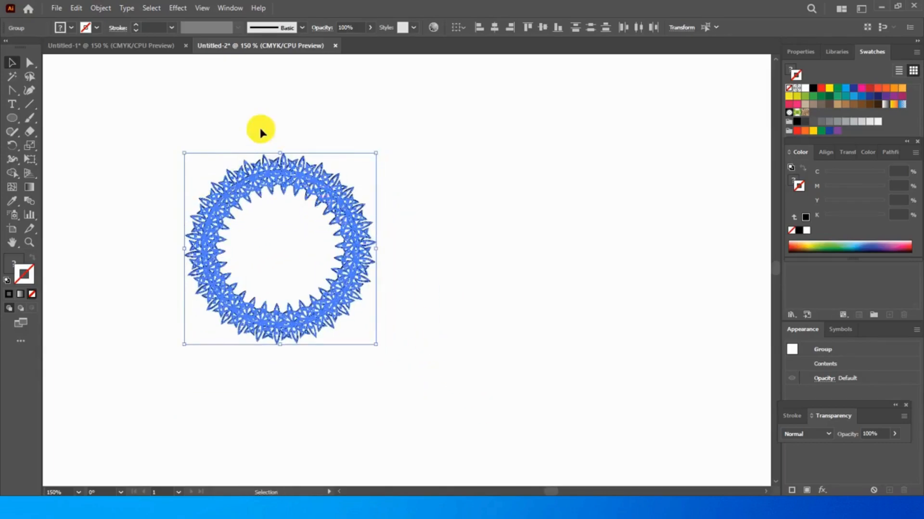
pyautogui.click(244, 109)
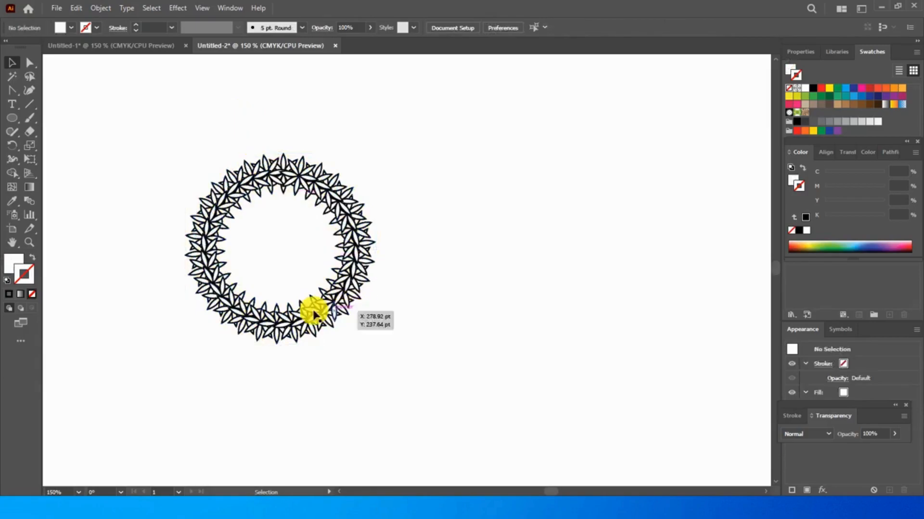
pyautogui.moveTo(253, 194); pyautogui.dragTo(445, 385)
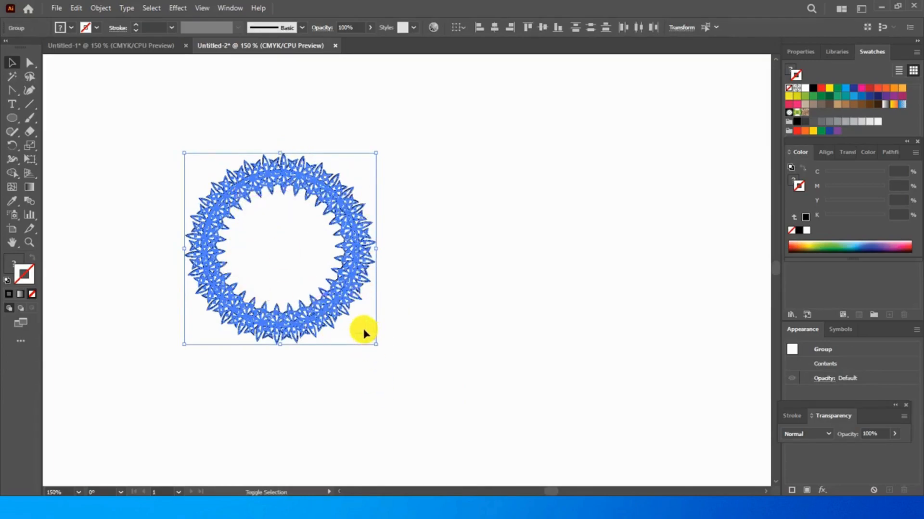
pyautogui.moveTo(376, 345); pyautogui.dragTo(330, 298)
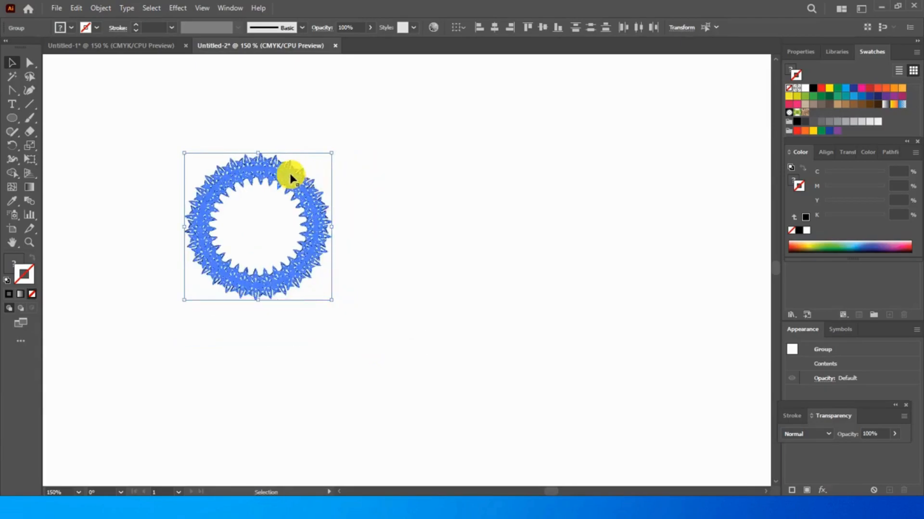
pyautogui.click(252, 108)
# Select the entire flower ring and move it to the upper-left area of the canvas
pyautogui.moveTo(252, 156)
pyautogui.mouseDown()
pyautogui.moveTo(231, 124)
pyautogui.moveTo(259, 149)
pyautogui.mouseUp()
pyautogui.moveTo(148, 116); pyautogui.dragTo(431, 361)
pyautogui.moveTo(287, 178); pyautogui.dragTo(188, 83)
pyautogui.click(272, 96)
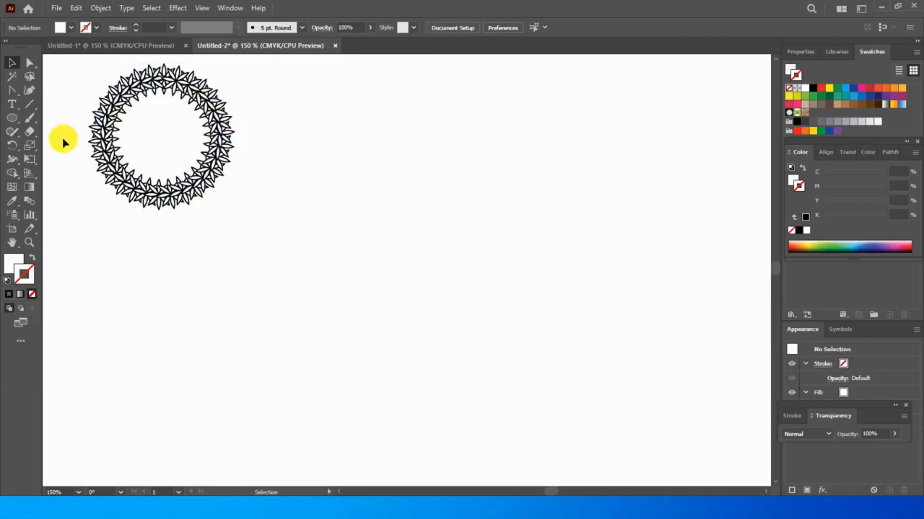
# Draw a narrow vertical ellipse about 25 by 74 pt beside the ring and convert its top anchor point to a sharp corner
pyautogui.click(15, 118)
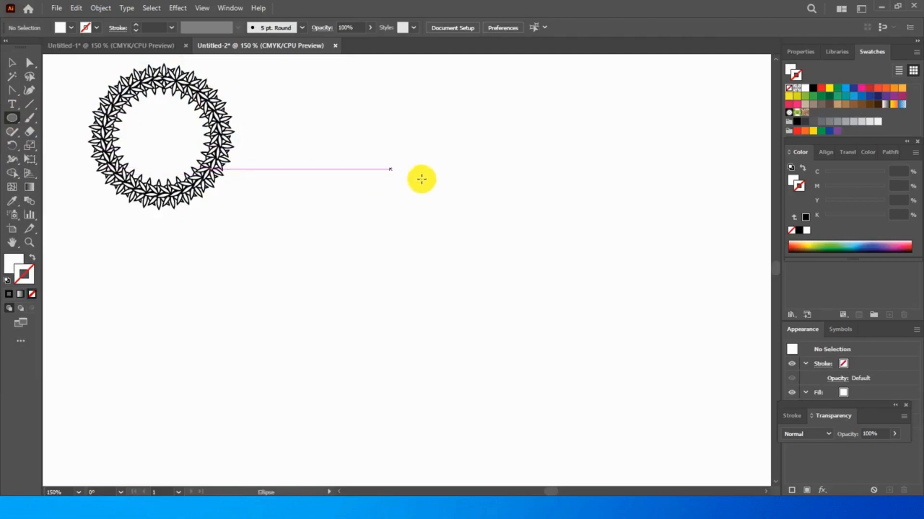
pyautogui.moveTo(439, 166); pyautogui.dragTo(466, 246)
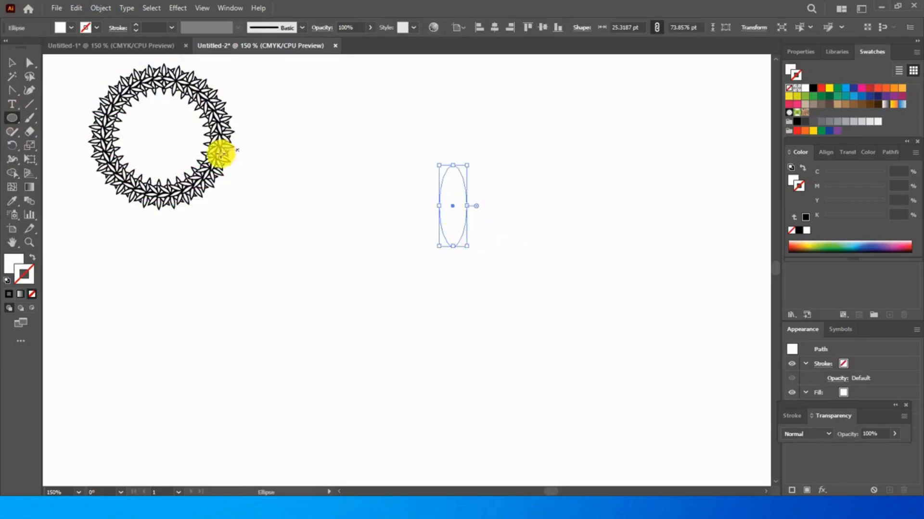
pyautogui.click(12, 91)
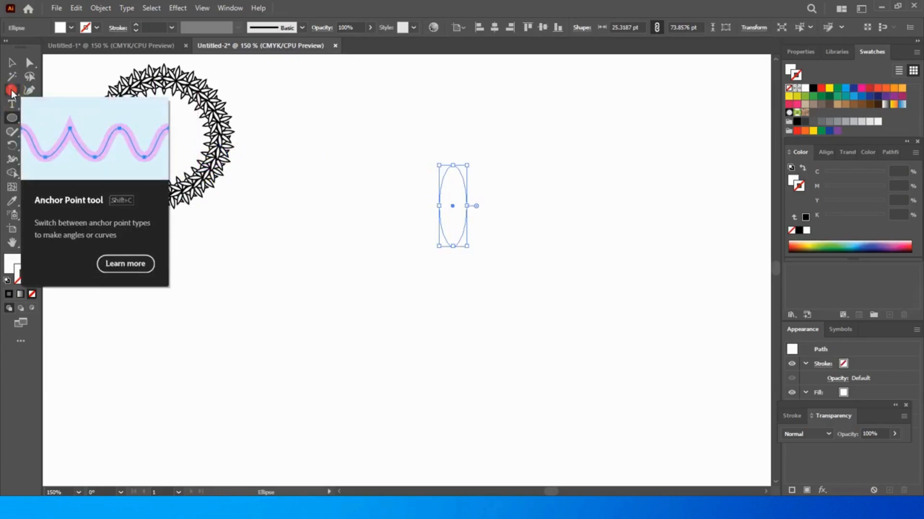
pyautogui.click(452, 166)
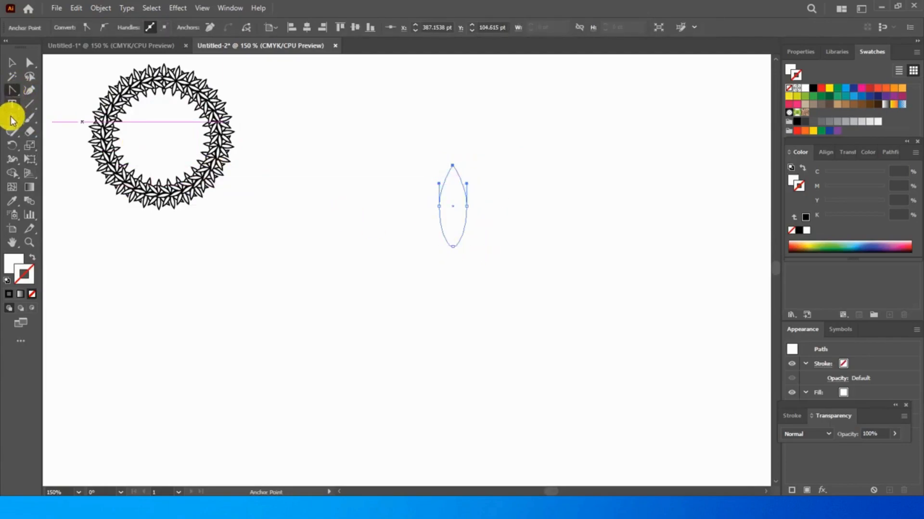
pyautogui.click(11, 62)
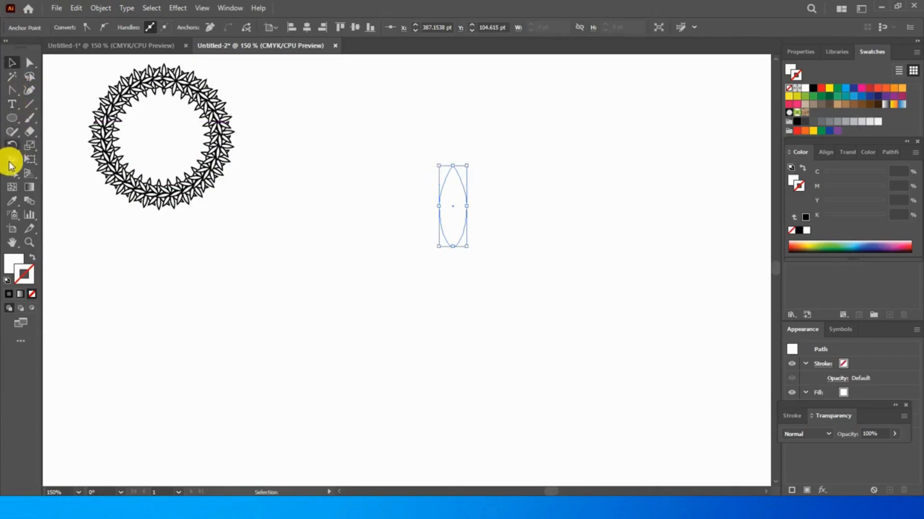
# Give the petal a black 1 pt stroke and create a copy rotated about -40° around its bottom end
pyautogui.click(11, 147)
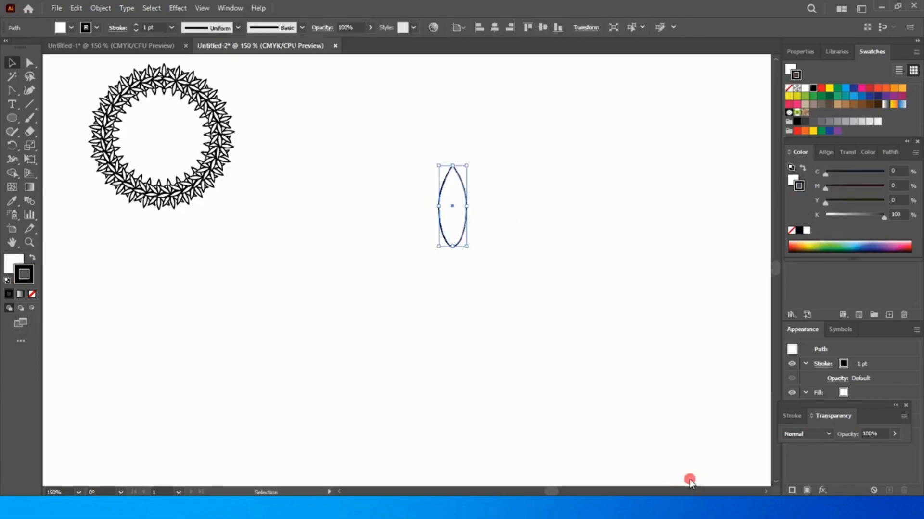
pyautogui.click(11, 148)
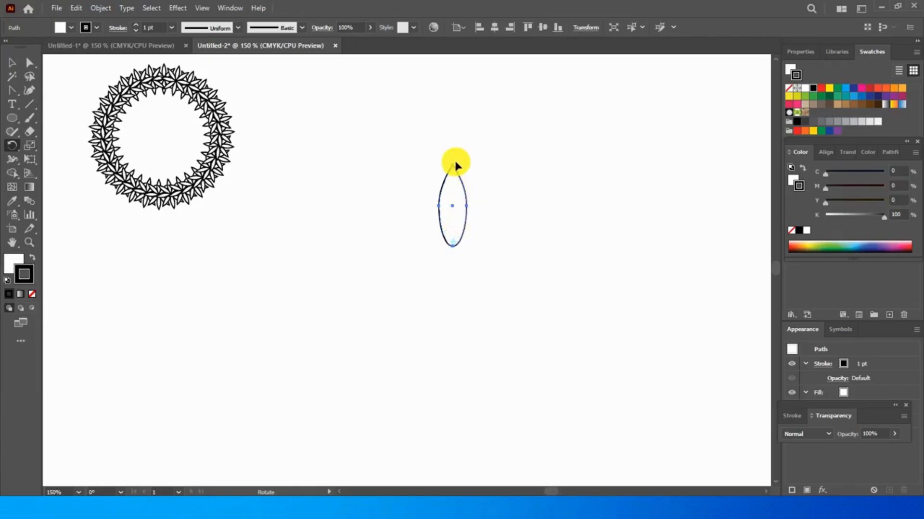
pyautogui.moveTo(468, 177); pyautogui.dragTo(495, 201)
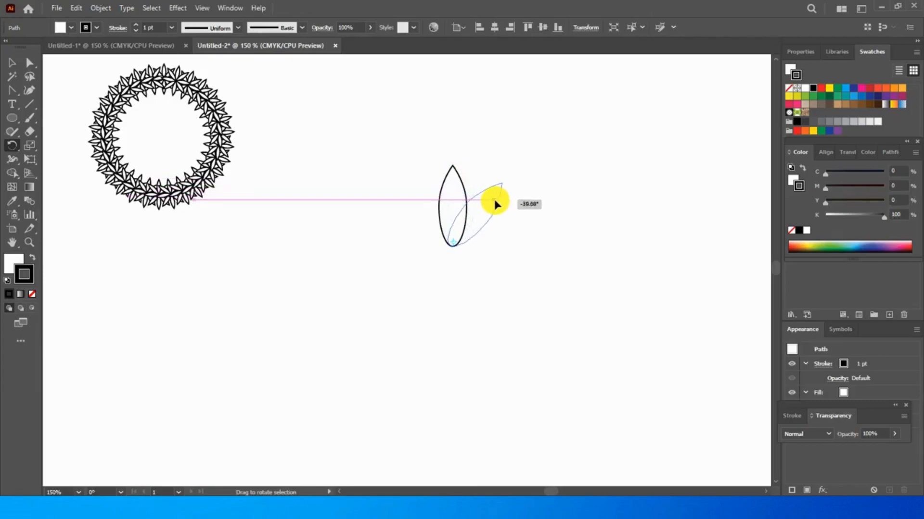
pyautogui.moveTo(495, 204); pyautogui.dragTo(495, 201)
pyautogui.press('alt')
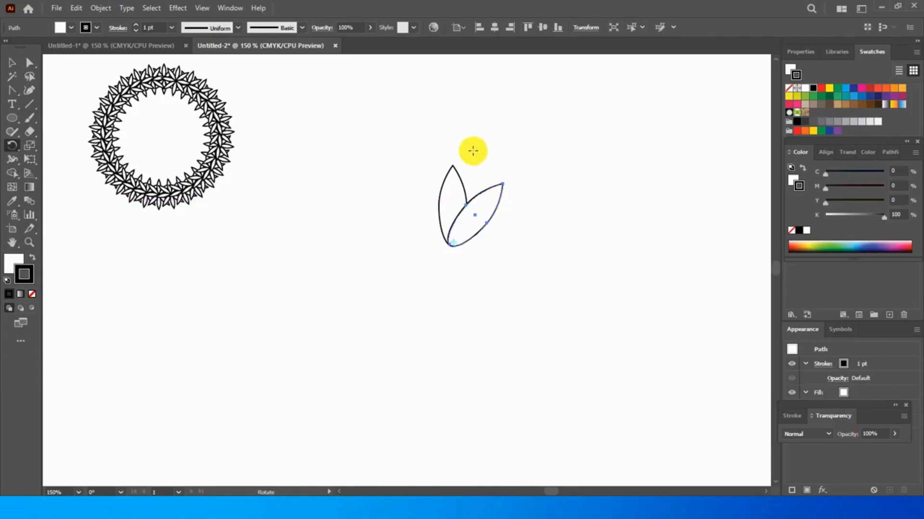
# Select both petals and scale them down together proportionally to about two thirds of their size
pyautogui.press('v')
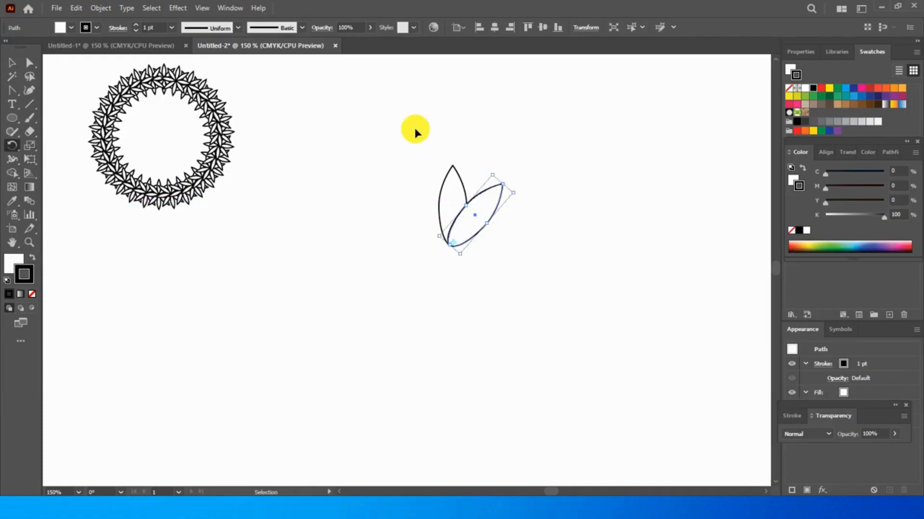
pyautogui.press('r')
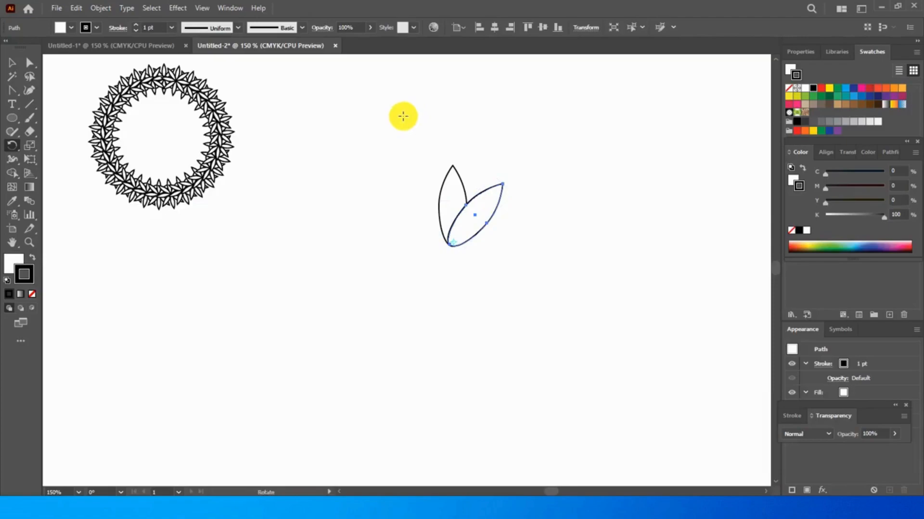
pyautogui.click(12, 62)
pyautogui.moveTo(415, 144); pyautogui.dragTo(542, 289)
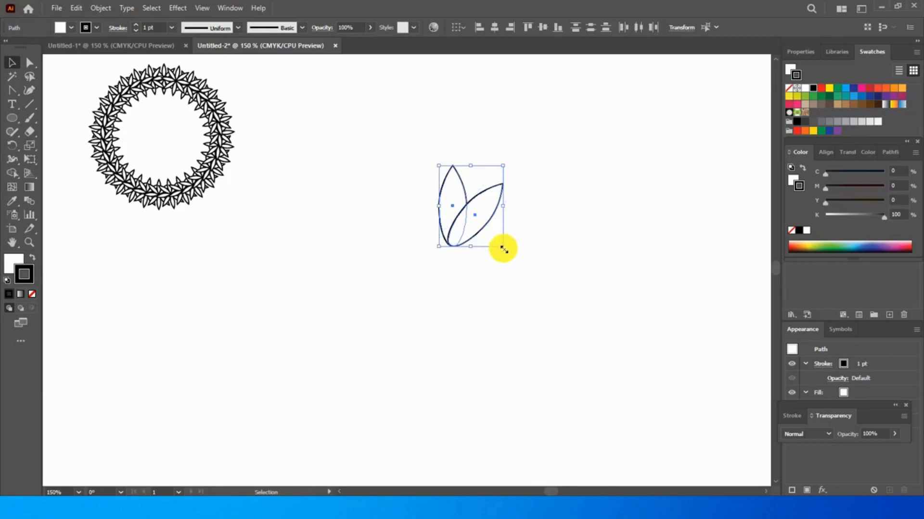
pyautogui.moveTo(500, 249); pyautogui.dragTo(482, 220)
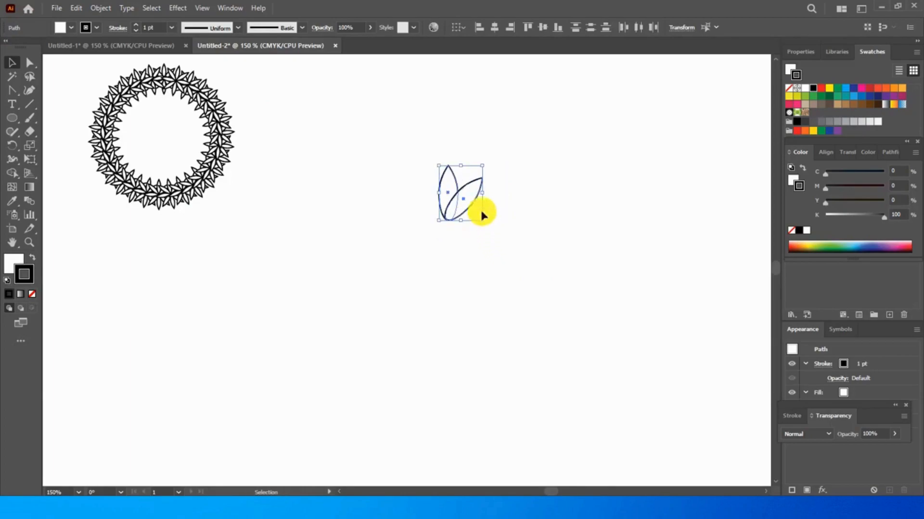
pyautogui.click(295, 159)
# Draw a circle about 150 pt in diameter below the two petals
pyautogui.click(12, 120)
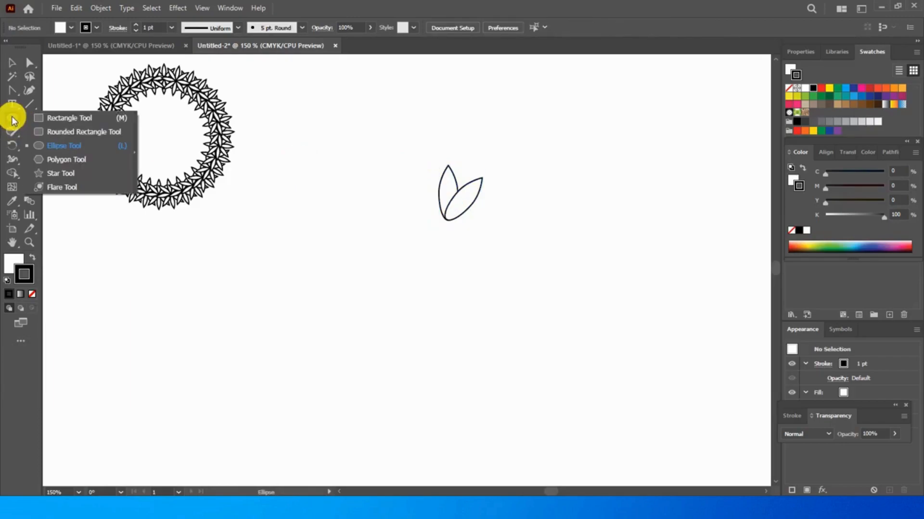
pyautogui.click(59, 143)
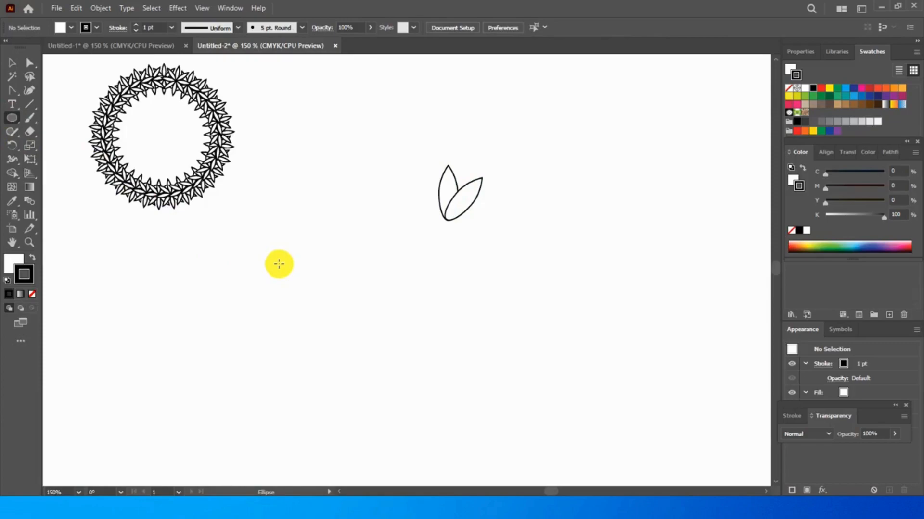
pyautogui.moveTo(278, 264); pyautogui.dragTo(442, 427)
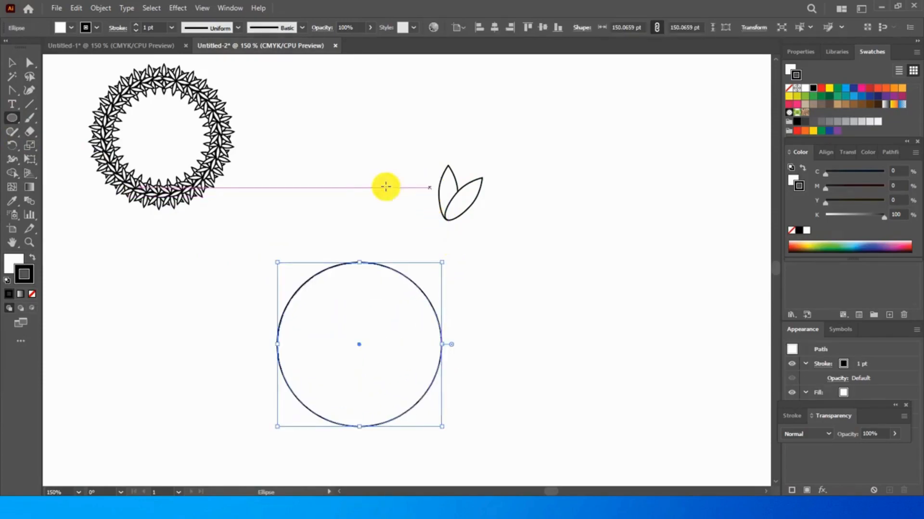
# Group the two petals and place the group on the circle's top edge, above its centre
pyautogui.click(12, 62)
pyautogui.moveTo(424, 153); pyautogui.dragTo(494, 235)
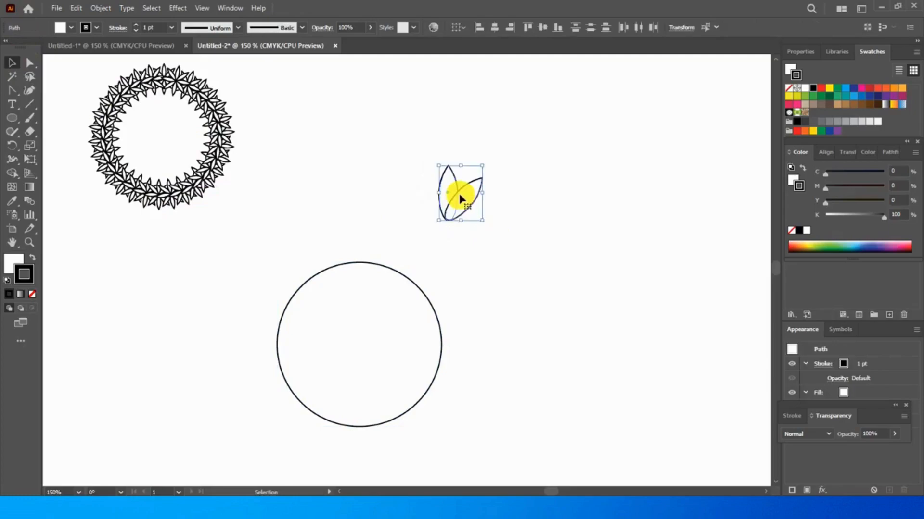
pyautogui.rightClick(459, 194)
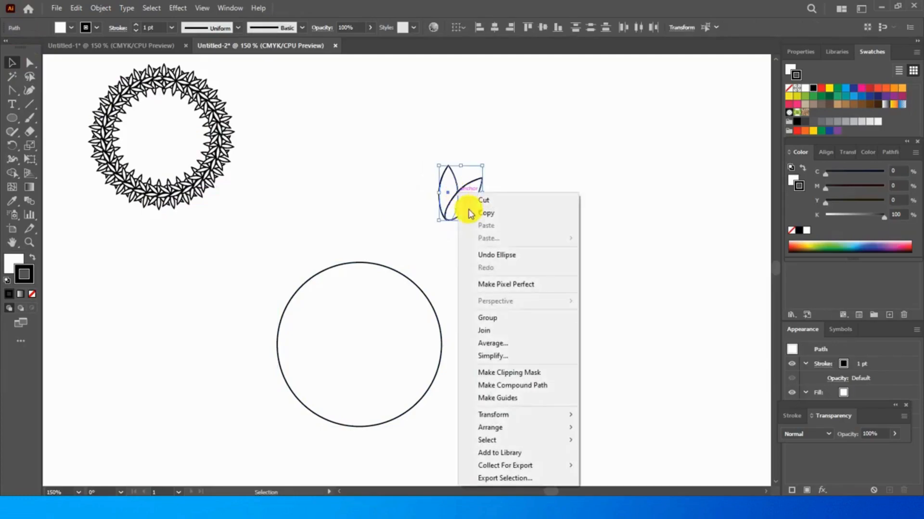
pyautogui.click(495, 318)
pyautogui.moveTo(458, 201); pyautogui.dragTo(381, 240)
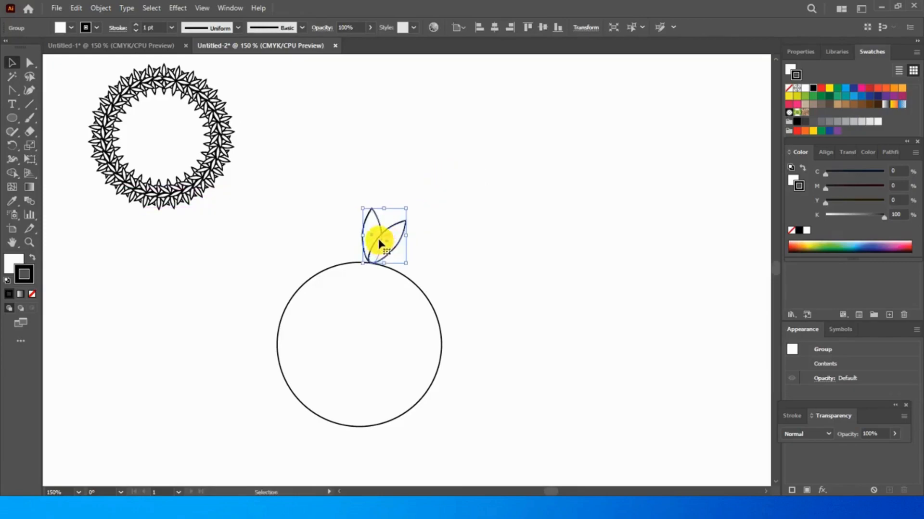
pyautogui.moveTo(383, 232); pyautogui.dragTo(367, 232)
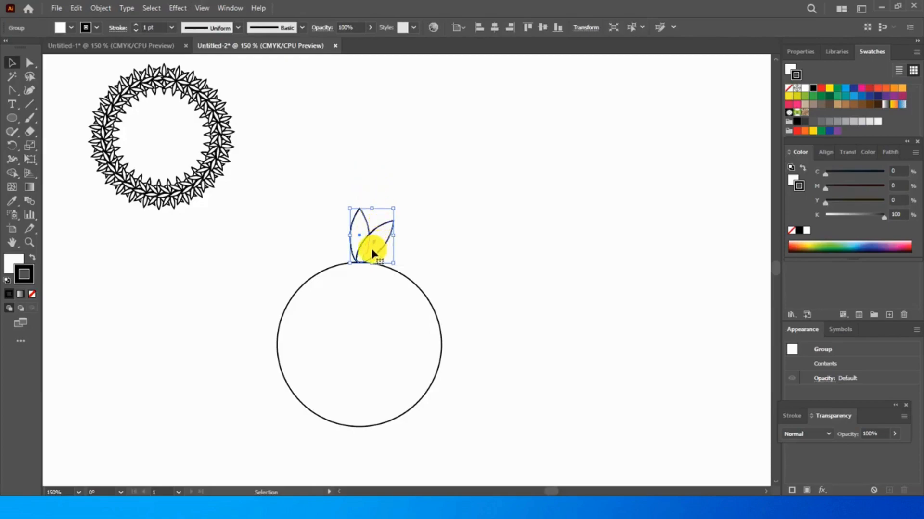
# Create a copy of the petal group rotated 12° around the circle's centre
pyautogui.click(12, 145)
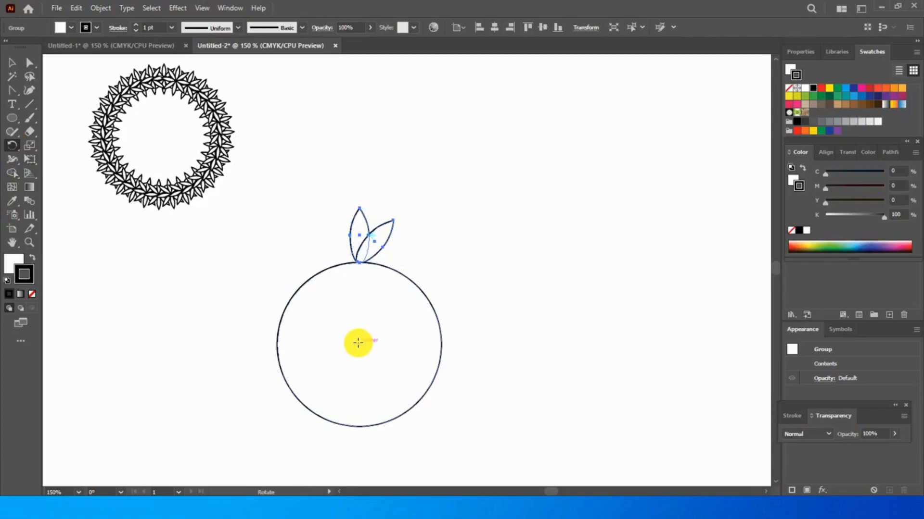
pyautogui.click(358, 343)
pyautogui.keyDown('alt'); pyautogui.click(358, 343); pyautogui.keyUp('alt')
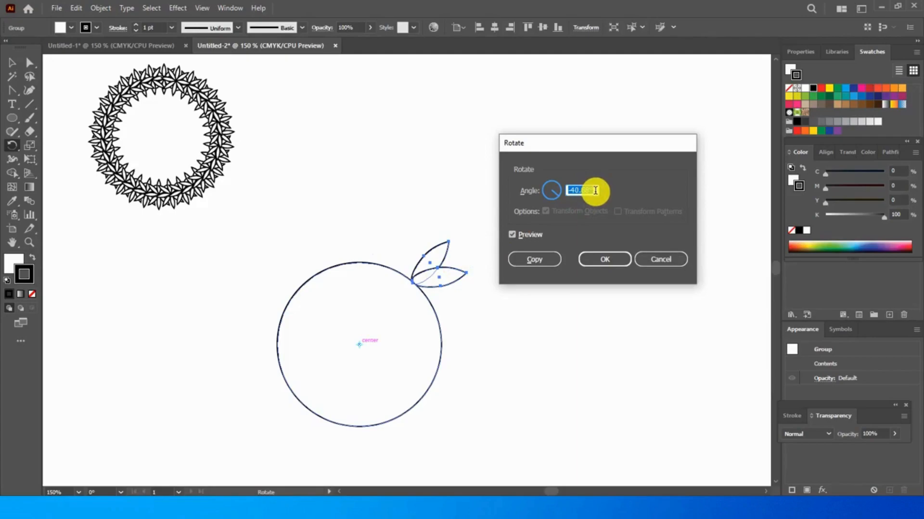
pyautogui.press('BackSpace')
pyautogui.write('12')
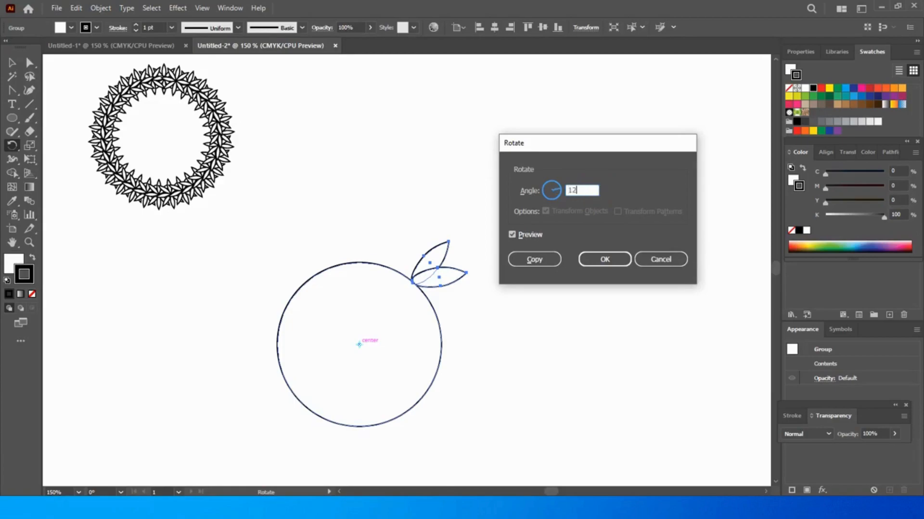
pyautogui.click(537, 264)
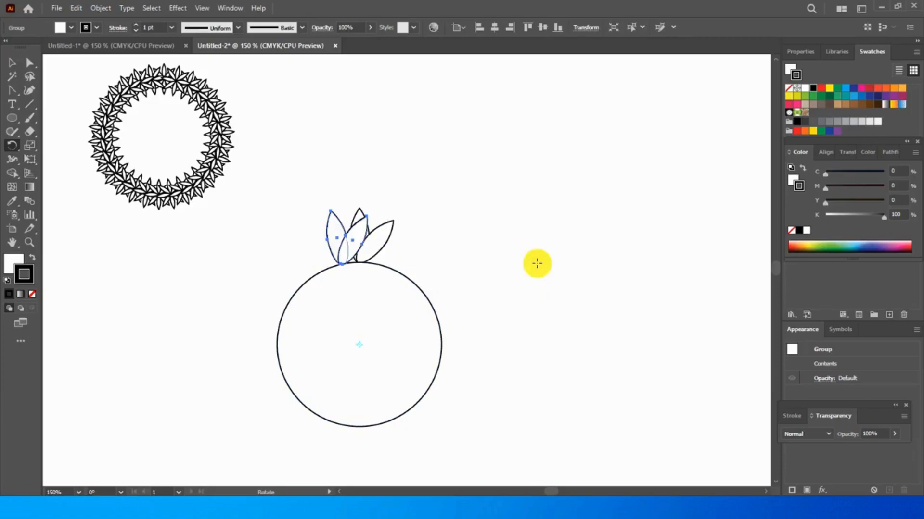
# Repeat the rotated petal copy until the petal groups run all the way around the circle
pyautogui.press('ctrl')
pyautogui.hotkey('ctrl', 'd')
pyautogui.hotkey('ctrl', 'd')
pyautogui.hotkey('ctrl', 'd')
pyautogui.hotkey('ctrl', 'd')
pyautogui.hotkey('ctrl', 'd')
pyautogui.hotkey('ctrl', 'd')
pyautogui.hotkey('ctrl', 'd')
pyautogui.hotkey('ctrl', 'd')
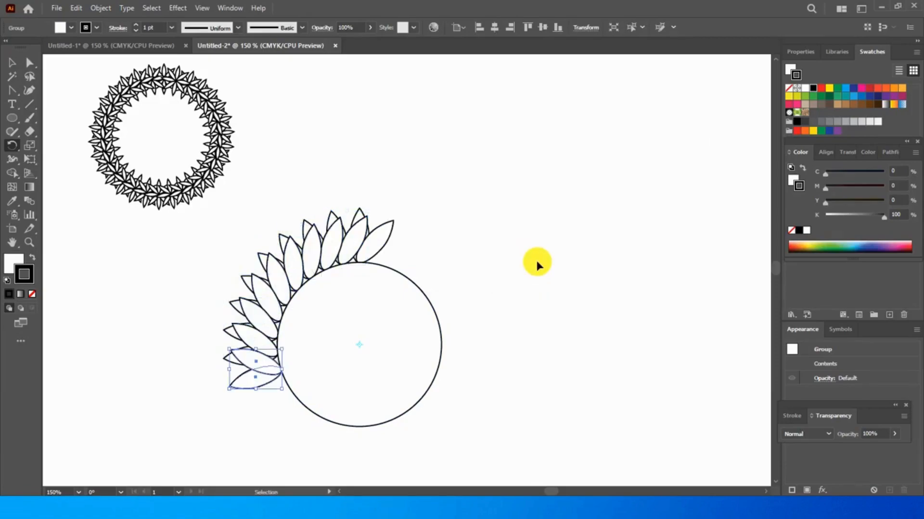
pyautogui.hotkey('ctrl', 'd')
pyautogui.hotkey('ctrl', 'd')
pyautogui.hotkey('ctrl', 'd')
pyautogui.hotkey('ctrl', 'd')
pyautogui.hotkey('ctrl', 'd')
pyautogui.hotkey('ctrl', 'd')
pyautogui.hotkey('ctrl', 'd')
pyautogui.hotkey('ctrl', 'd')
pyautogui.hotkey('ctrl', 'd')
pyautogui.hotkey('ctrl', 'd')
pyautogui.hotkey('ctrl', 'd')
pyautogui.hotkey('ctrl', 'd')
pyautogui.hotkey('ctrl', 'd')
pyautogui.hotkey('ctrl', 'd')
pyautogui.hotkey('ctrl', 'd')
pyautogui.hotkey('ctrl', 'd')
pyautogui.hotkey('ctrl', 'd')
pyautogui.press('r')
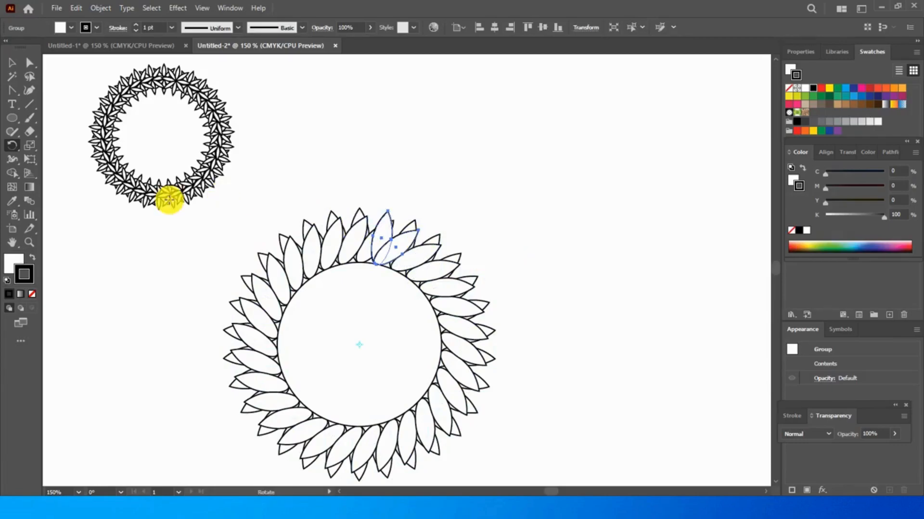
# Group all petals with their circle and scale the ring down proportionally to just under half its size
pyautogui.click(12, 67)
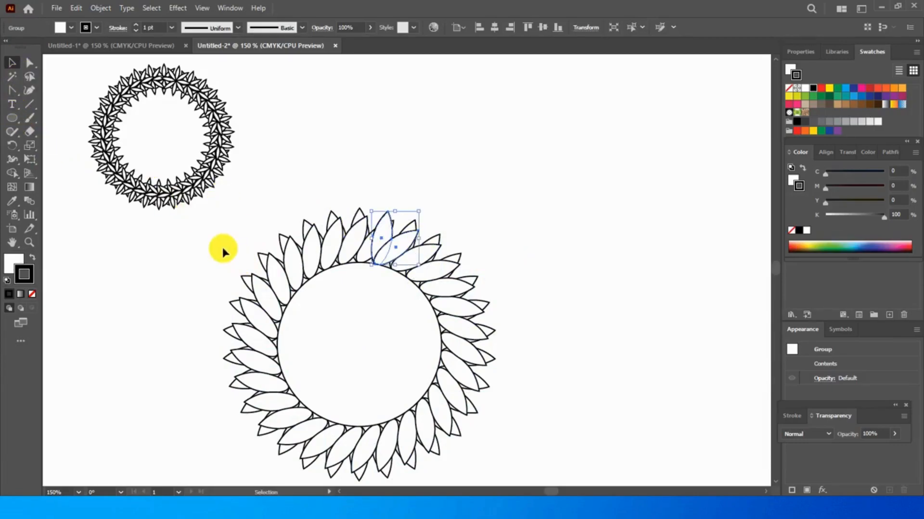
pyautogui.moveTo(211, 209); pyautogui.dragTo(553, 472)
pyautogui.rightClick(432, 283)
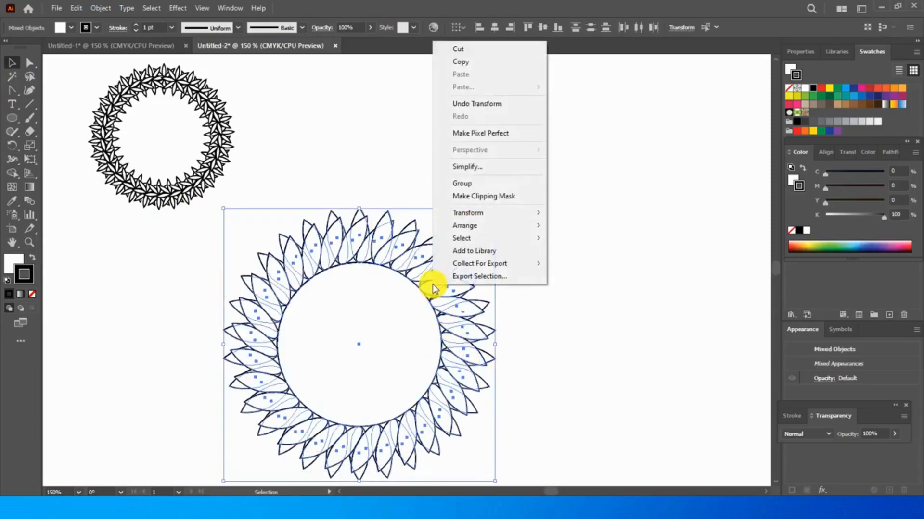
pyautogui.click(461, 183)
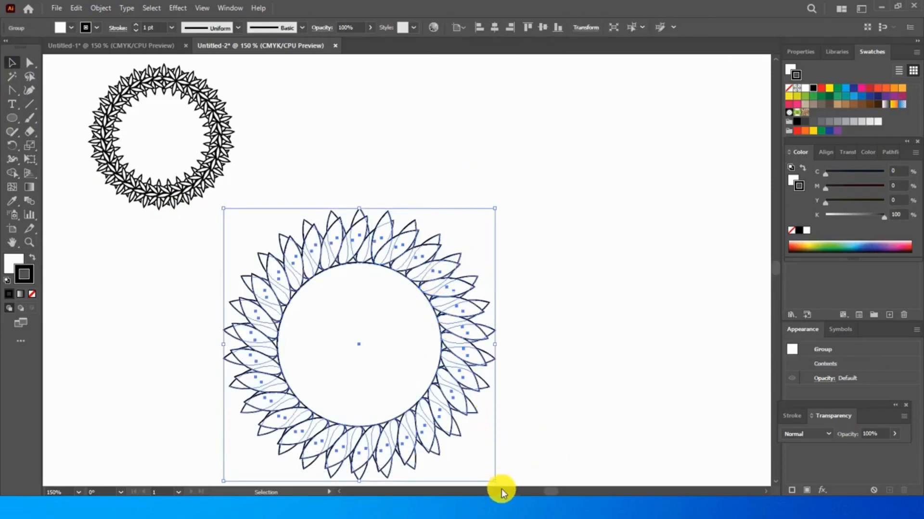
pyautogui.moveTo(494, 480); pyautogui.dragTo(349, 332)
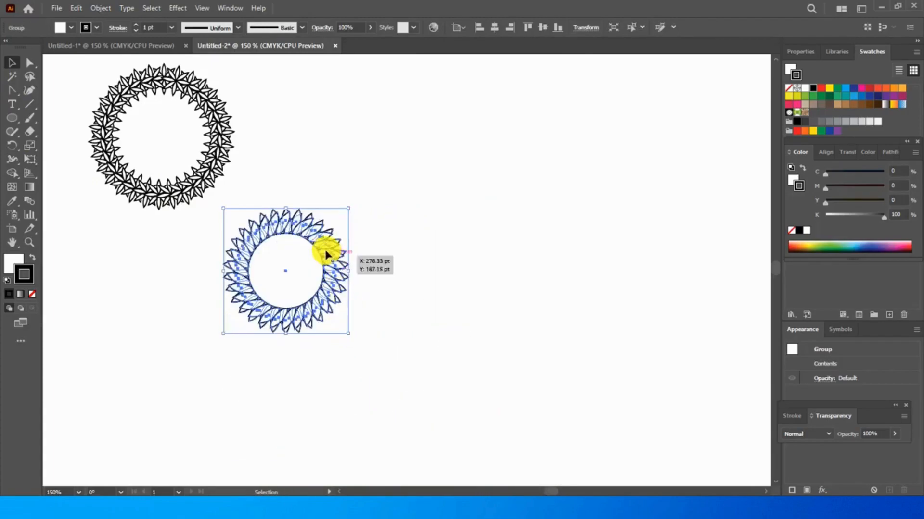
pyautogui.click(242, 356)
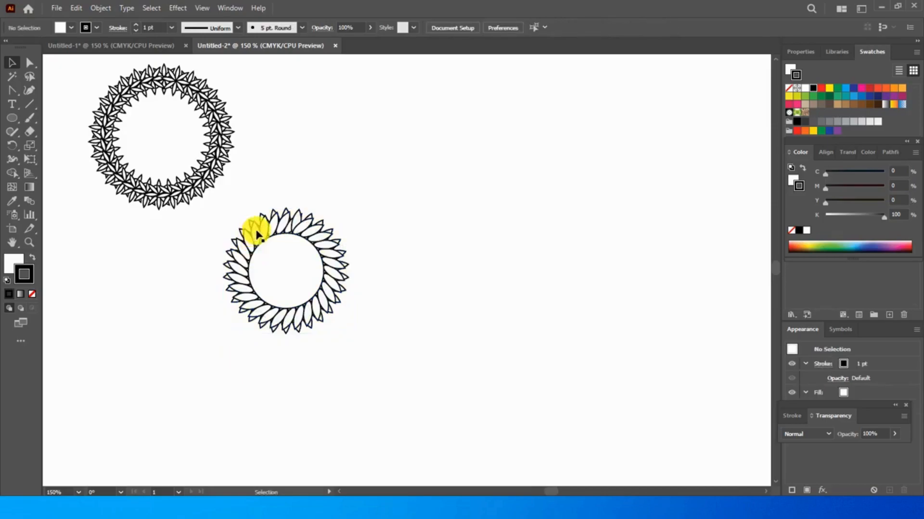
# Move the petal ring up beside the first ring in the upper part of the artboard
pyautogui.moveTo(222, 203); pyautogui.dragTo(356, 322)
pyautogui.moveTo(288, 220); pyautogui.dragTo(307, 77)
pyautogui.click(408, 177)
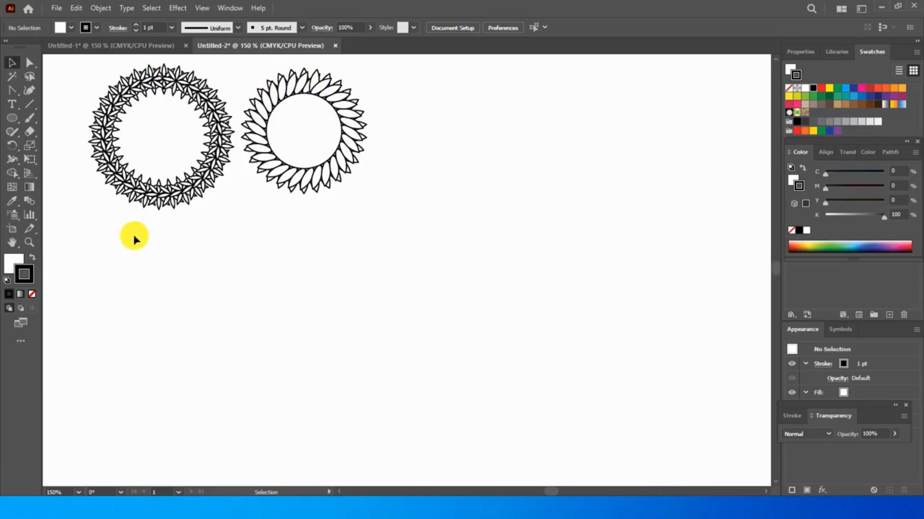
# Draw a circle about 171 pt in diameter in the empty area beside the two finished rings
pyautogui.click(11, 118)
pyautogui.moveTo(489, 171); pyautogui.dragTo(653, 356)
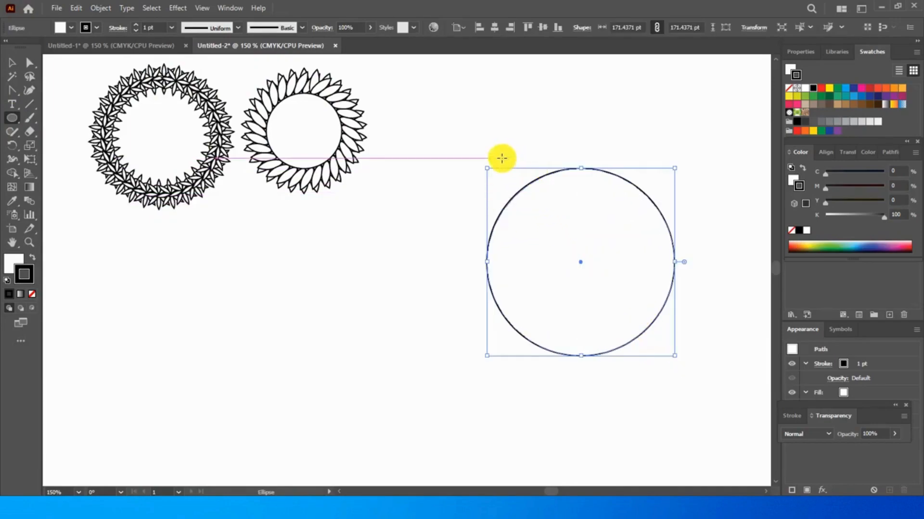
pyautogui.click(12, 63)
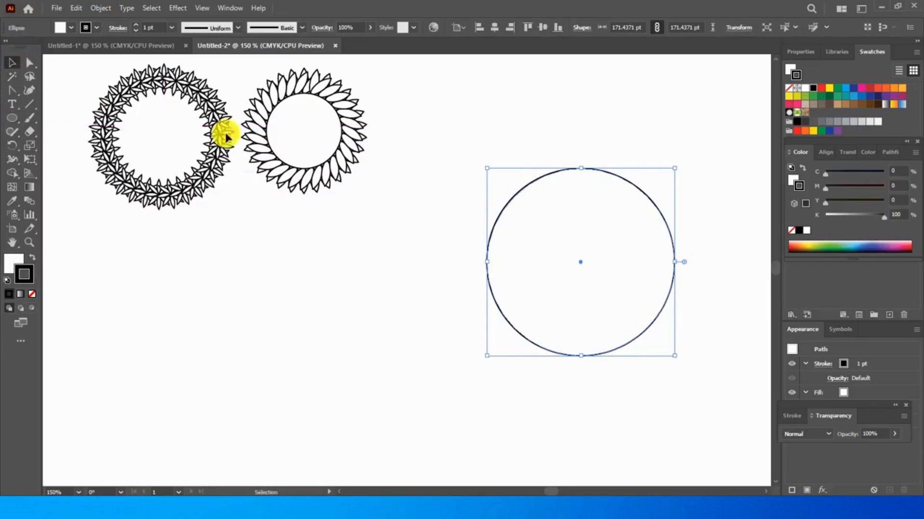
pyautogui.click(575, 155)
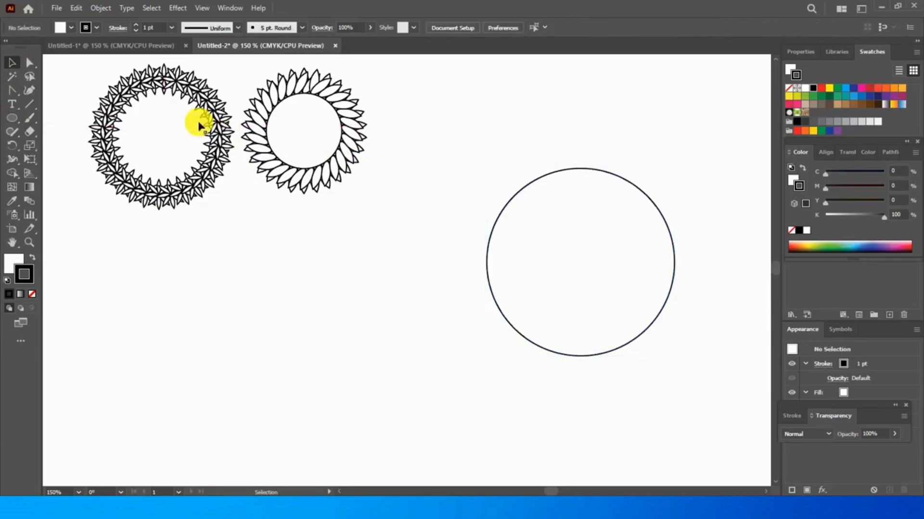
# Draw a small five-pointed star about 13 pt wide and place it on the new circle's top edge
pyautogui.click(12, 118)
pyautogui.moveTo(12, 120); pyautogui.dragTo(58, 170)
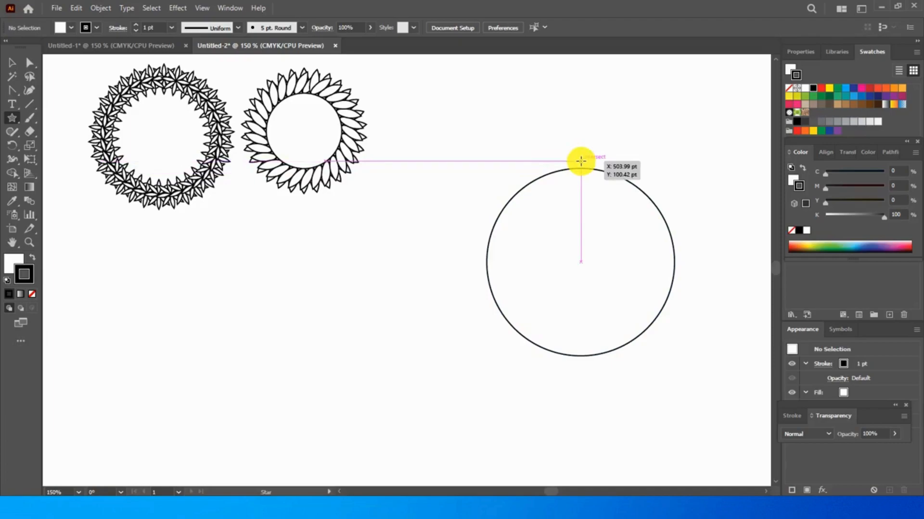
pyautogui.moveTo(579, 155); pyautogui.dragTo(582, 162)
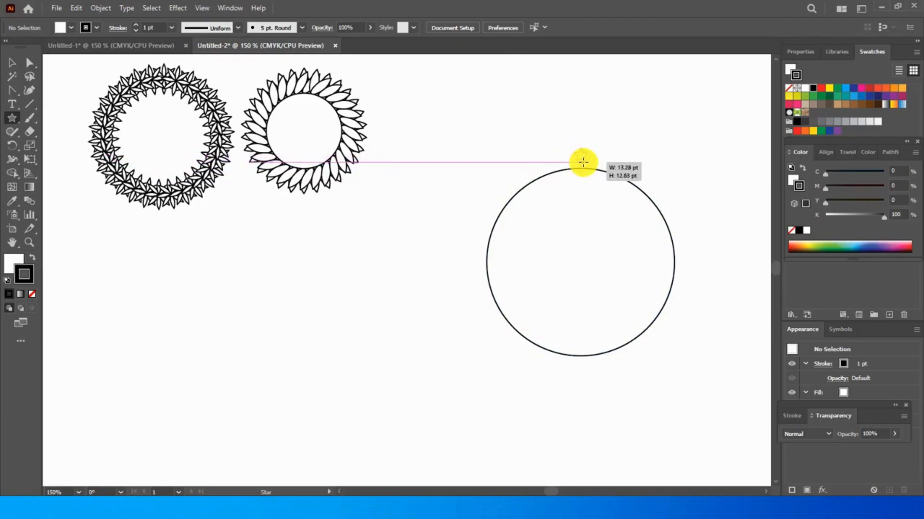
pyautogui.moveTo(583, 162); pyautogui.dragTo(583, 147)
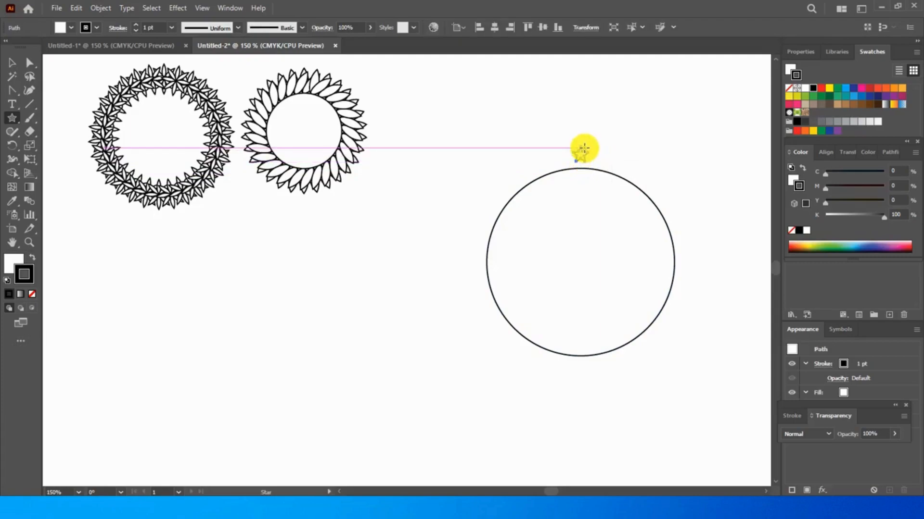
pyautogui.click(13, 62)
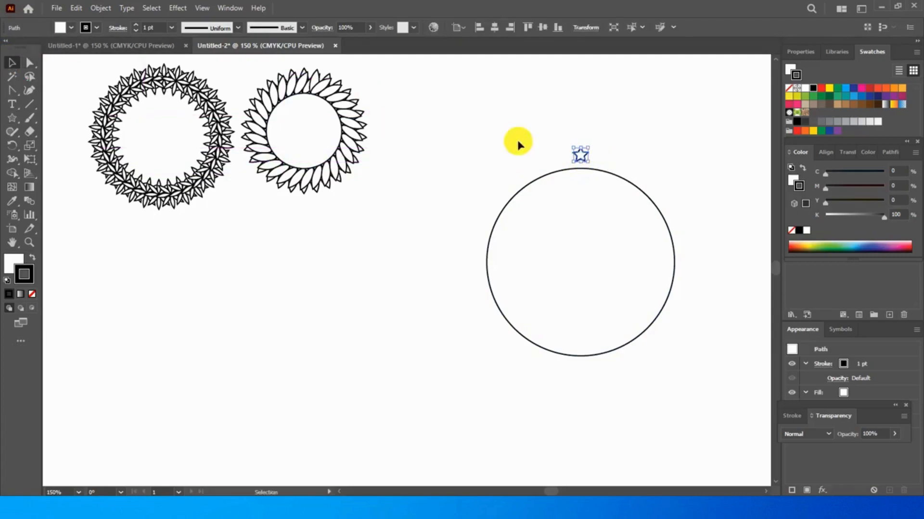
pyautogui.moveTo(581, 157); pyautogui.dragTo(588, 161)
# Create a copy of the star rotated 12° around a point near the circle's centre
pyautogui.click(13, 146)
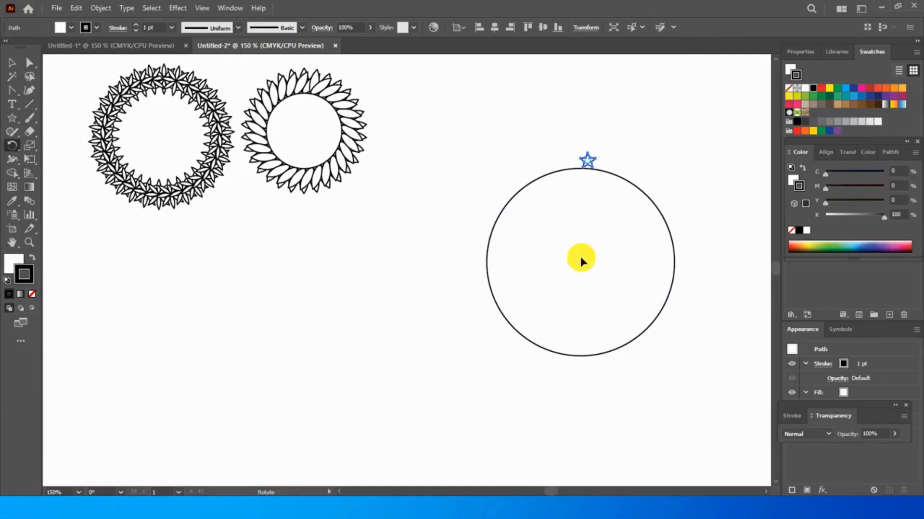
pyautogui.keyDown('alt'); pyautogui.click(580, 257); pyautogui.keyUp('alt')
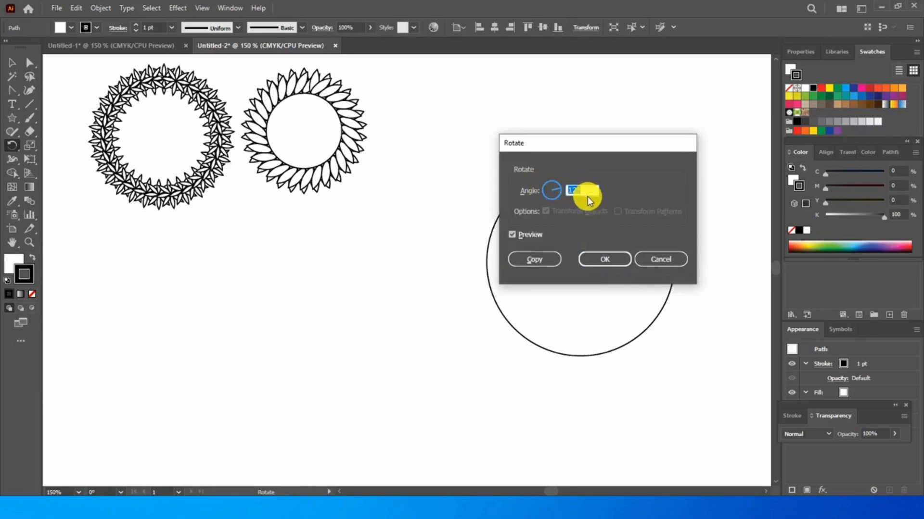
pyautogui.click(536, 259)
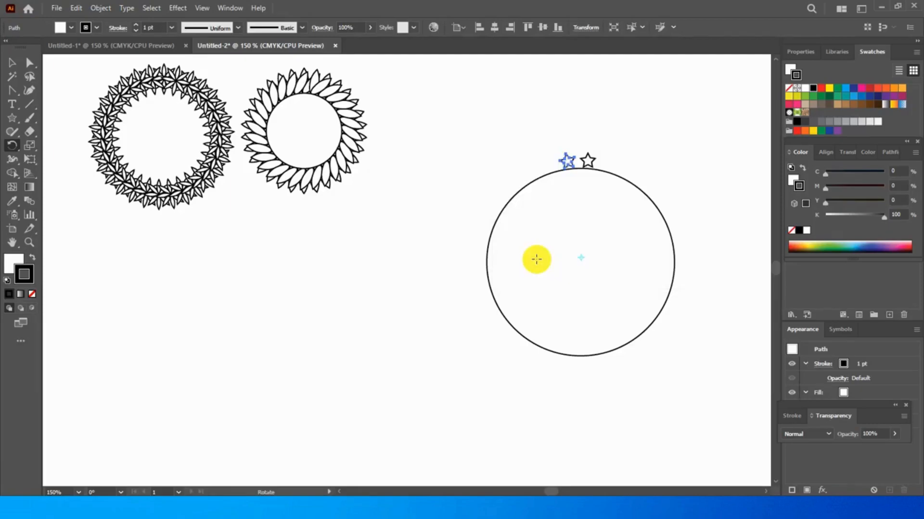
# Repeat the rotated star copy until the stars run all the way around the circle
pyautogui.press('v')
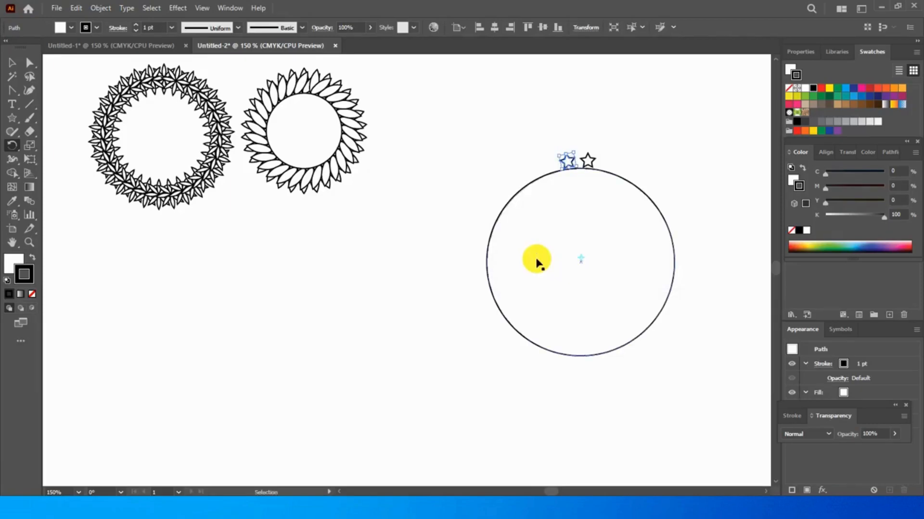
pyautogui.hotkey('ctrl', 'd')
pyautogui.hotkey('ctrl', 'd')
pyautogui.hotkey('ctrl', 'd')
pyautogui.hotkey('ctrl', 'd')
pyautogui.hotkey('ctrl', 'd')
pyautogui.hotkey('ctrl', 'd')
pyautogui.hotkey('ctrl', 'd')
pyautogui.hotkey('ctrl', 'd')
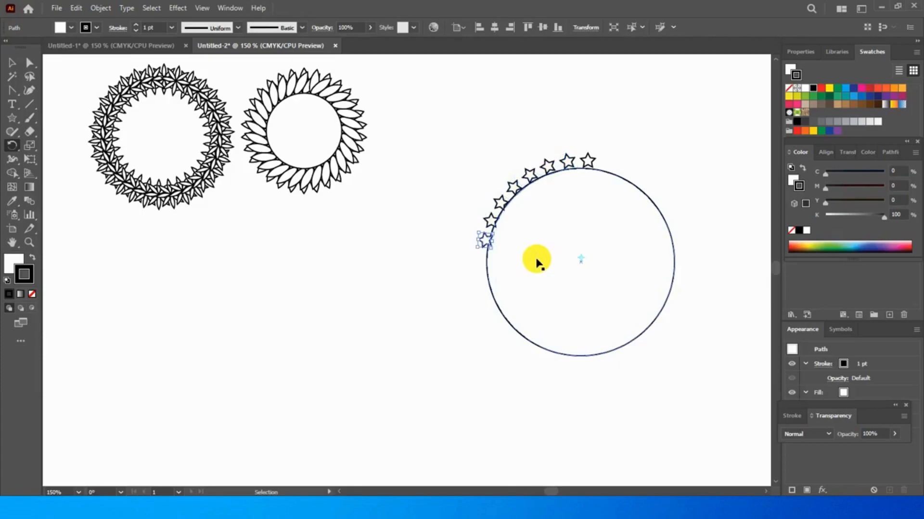
pyautogui.hotkey('ctrl', 'd')
pyautogui.hotkey('ctrl', 'd')
pyautogui.hotkey('ctrl', 'd')
pyautogui.hotkey('ctrl', 'd')
pyautogui.hotkey('ctrl', 'd')
pyautogui.hotkey('ctrl', 'd')
pyautogui.hotkey('ctrl', 'd')
pyautogui.hotkey('ctrl', 'd')
pyautogui.hotkey('ctrl', 'd')
pyautogui.hotkey('ctrl', 'd')
pyautogui.hotkey('ctrl', 'd')
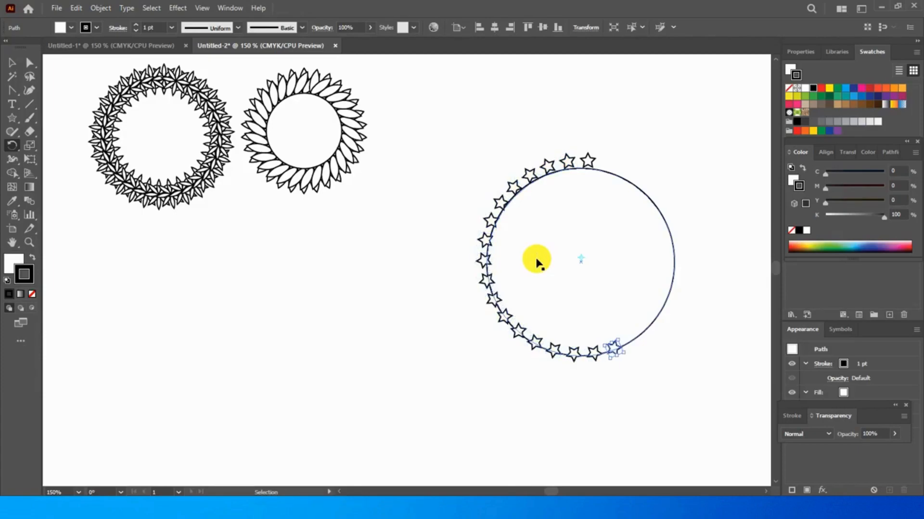
pyautogui.hotkey('ctrl', 'd')
pyautogui.hotkey('ctrl', 'd')
pyautogui.hotkey('ctrl', 'd')
pyautogui.hotkey('ctrl', 'd')
pyautogui.hotkey('ctrl', 'd')
pyautogui.hotkey('ctrl', 'd')
pyautogui.hotkey('ctrl', 'd')
pyautogui.hotkey('ctrl', 'd')
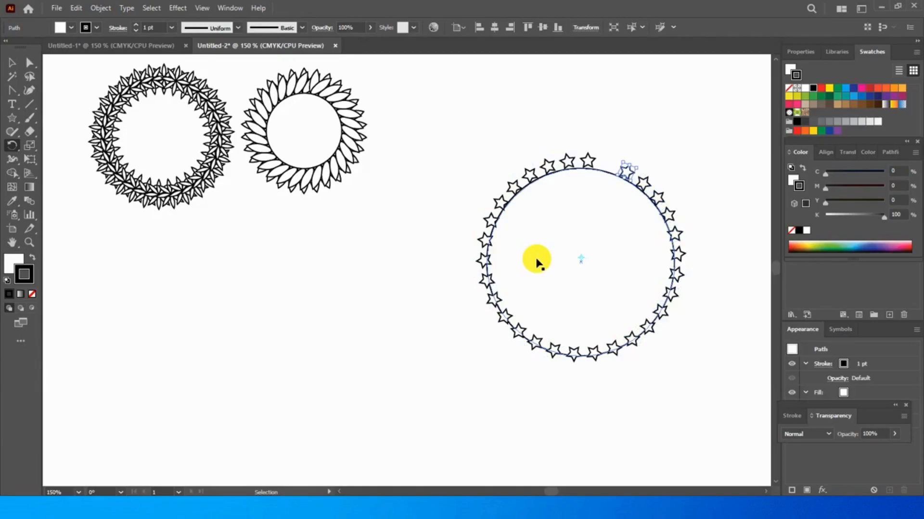
pyautogui.hotkey('ctrl', 'd')
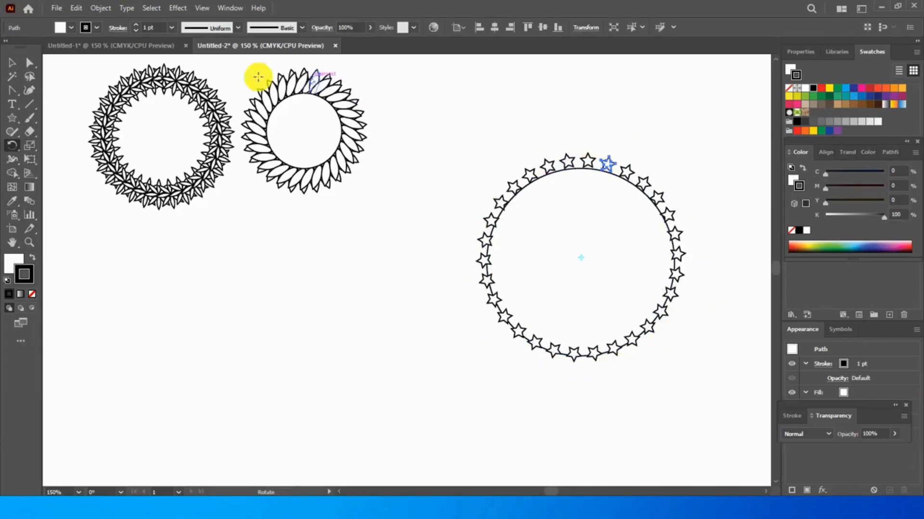
# Select the stars with their circle and scale them down proportionally to about 40% of their size
pyautogui.click(12, 62)
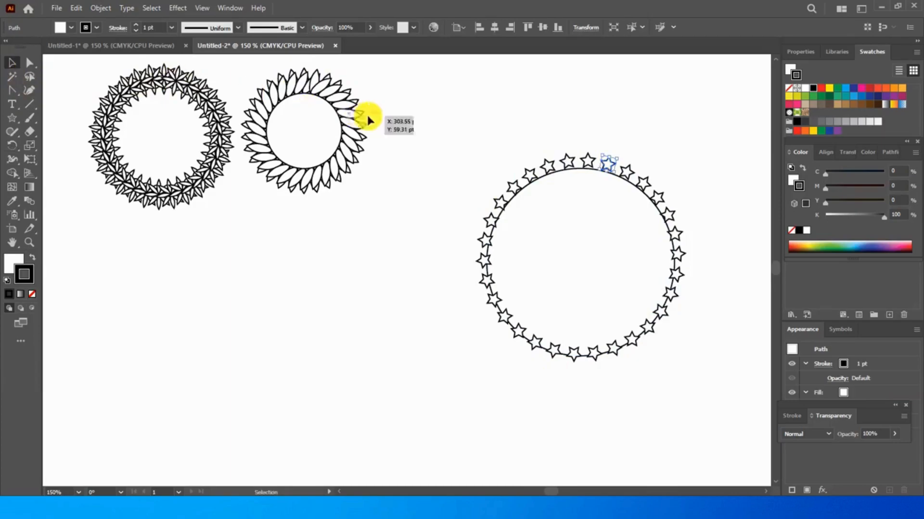
pyautogui.moveTo(404, 103); pyautogui.dragTo(728, 417)
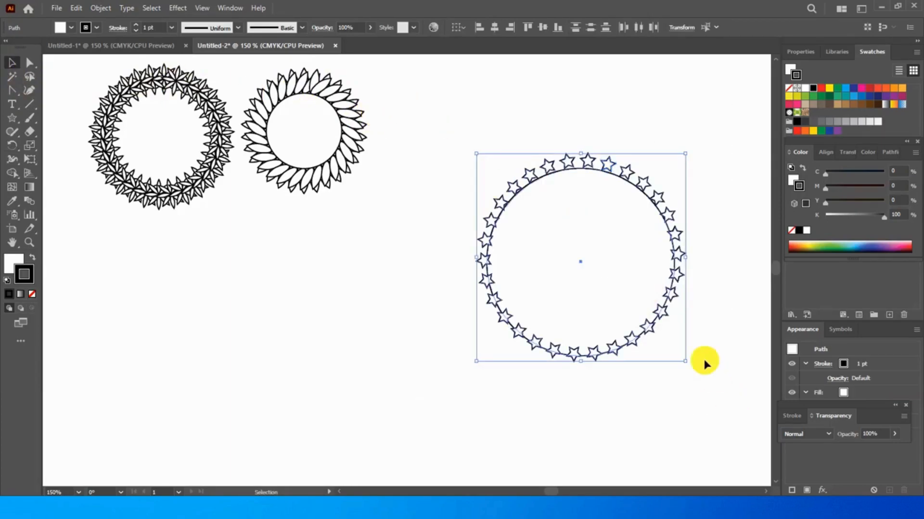
pyautogui.moveTo(685, 364); pyautogui.dragTo(591, 241)
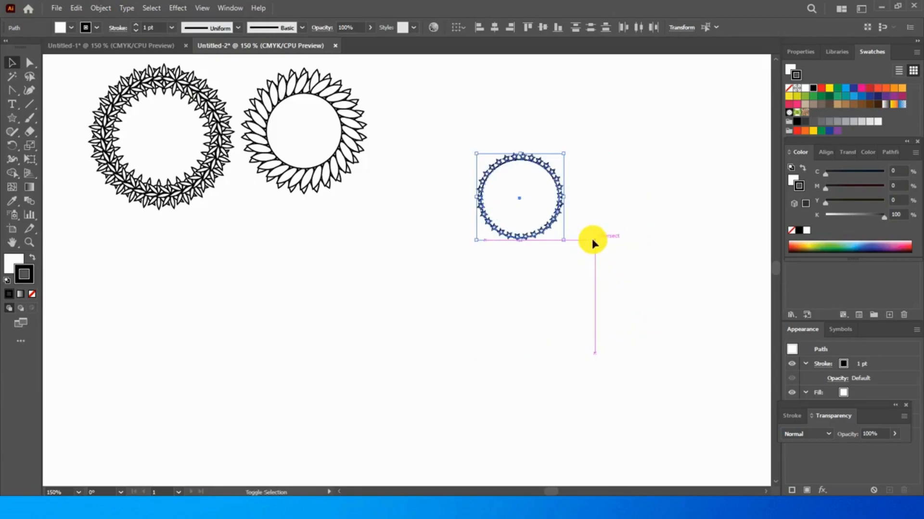
# Group the star ring and move it up into the row beside the petal ring
pyautogui.rightClick(507, 164)
pyautogui.click(541, 285)
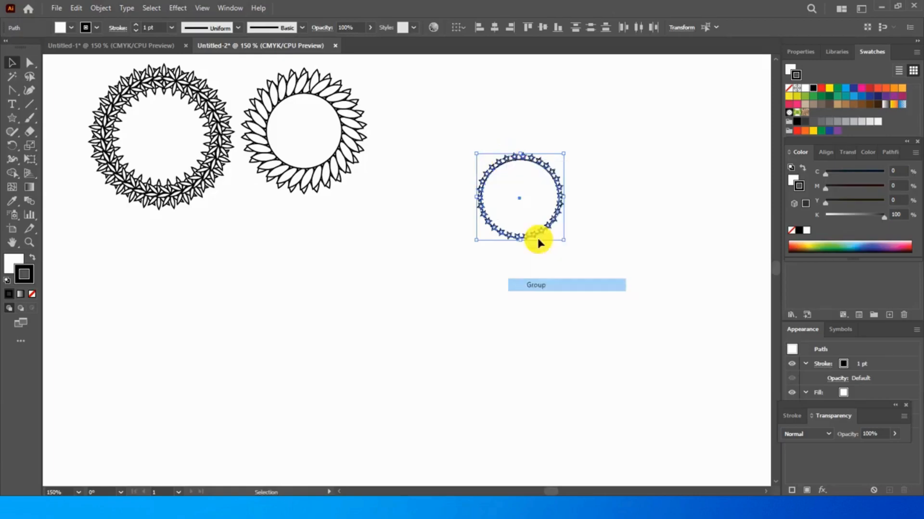
pyautogui.moveTo(512, 155); pyautogui.dragTo(423, 80)
pyautogui.click(513, 124)
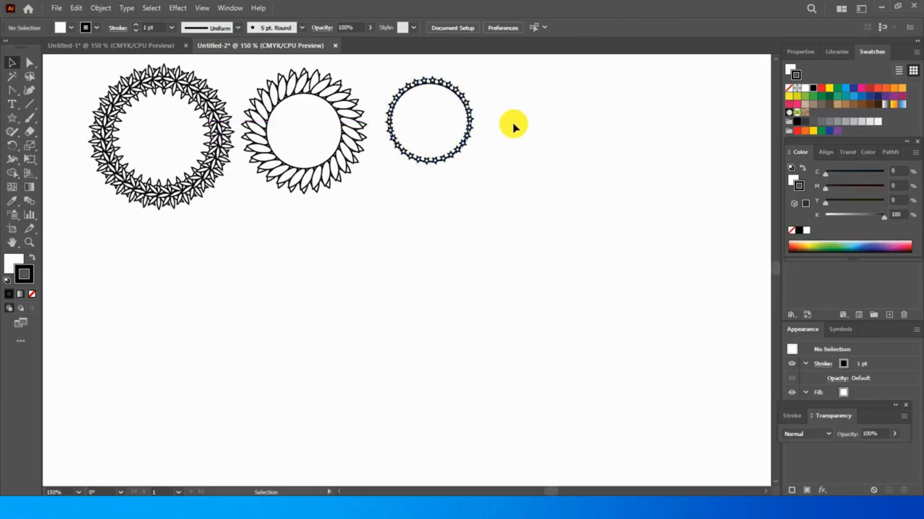